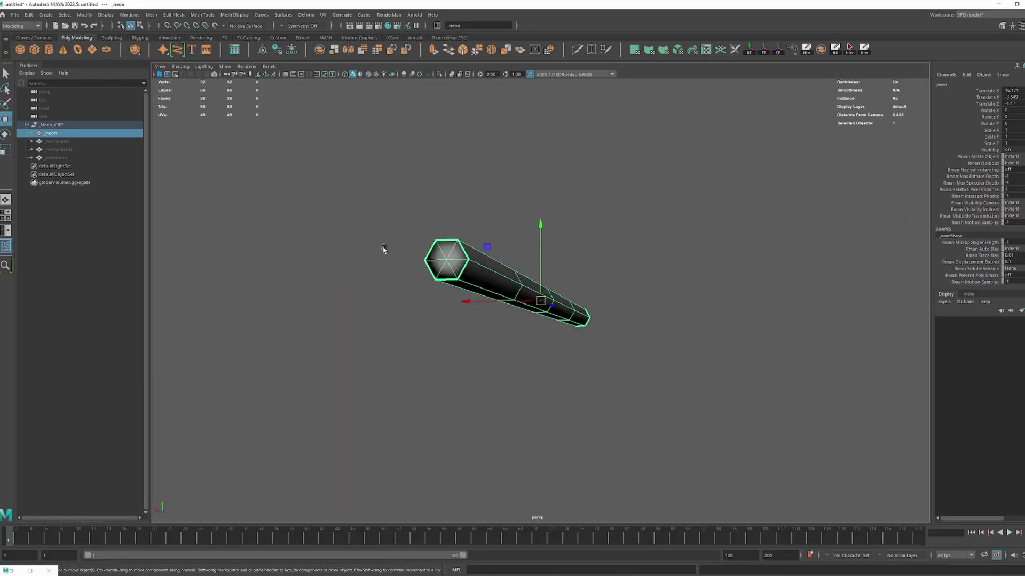
Turn on object symmetry and Multi-Cut new edges across the smoothed neon tube's end cap
scroll(383, 249, "up", 5)
right_click_drag(395, 251, 407, 217, "shift")
left_click_drag(407, 218, 614, 333, "alt")
right_click_drag(614, 334, 616, 336, "shift")
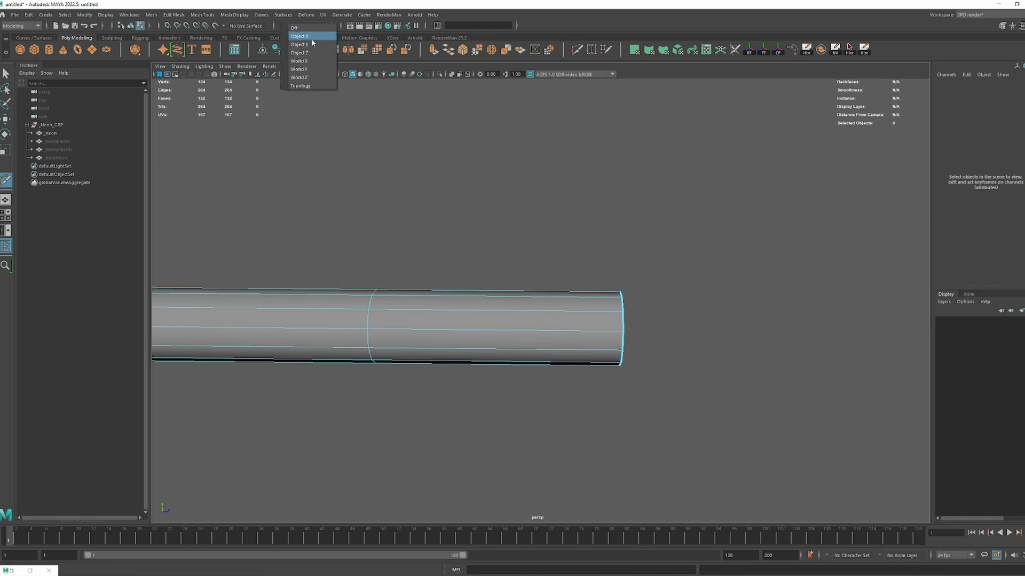
left_click(312, 38)
left_click_drag(629, 344, 572, 282, "alt")
left_click(572, 282)
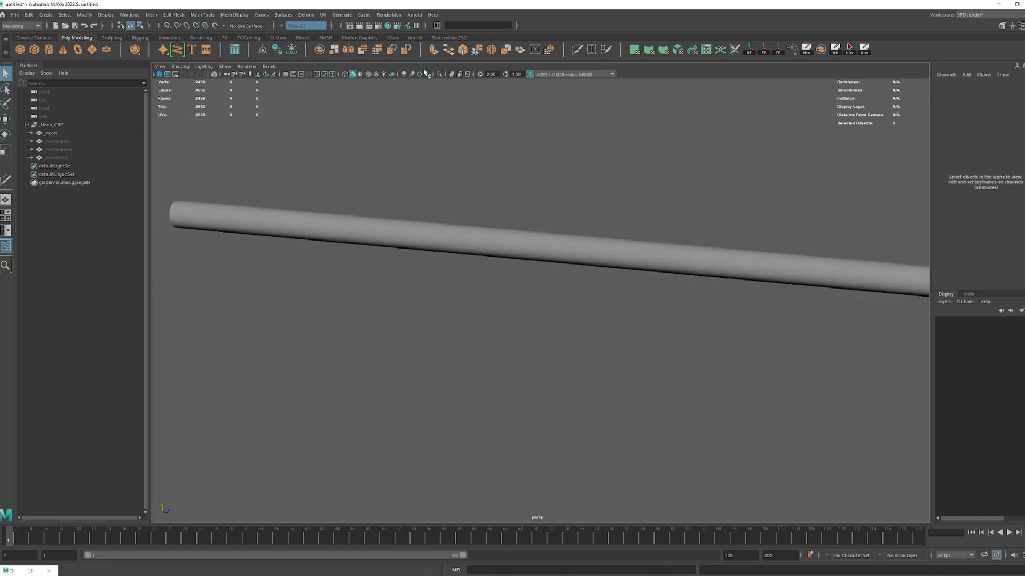
Rename the _neonplasctic part, then isolate the _baseNeon housing and select its long mesh strip
double_click(76, 150)
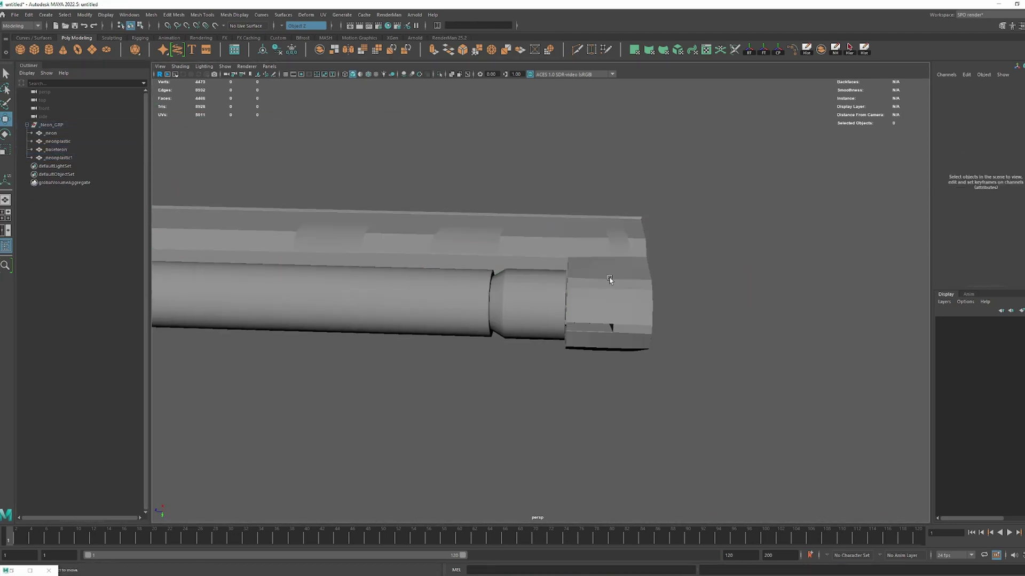
left_click(609, 280)
key("ctrl+1")
left_click_drag(610, 280, 789, 278, "alt")
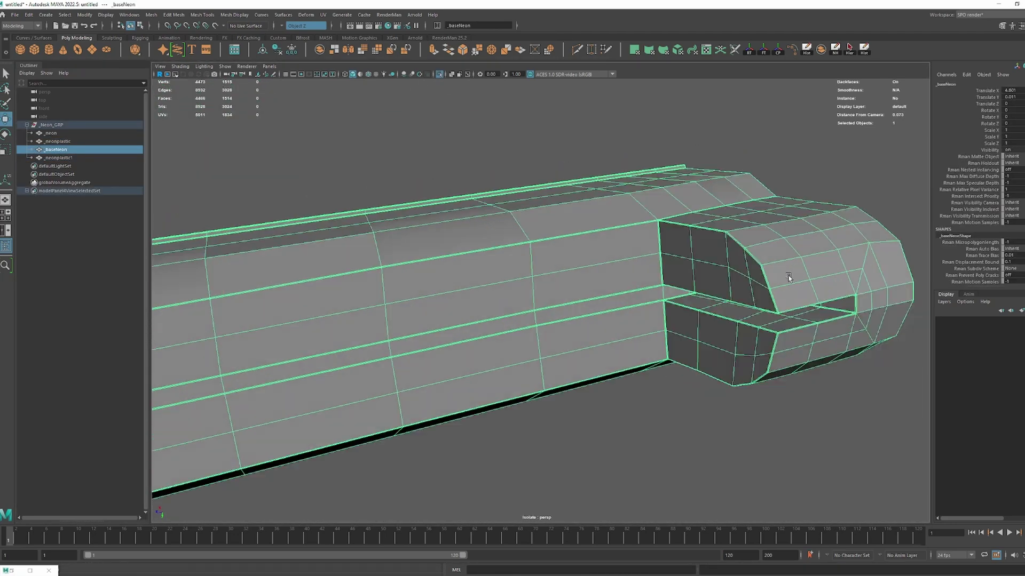
scroll(788, 278, "down", 3)
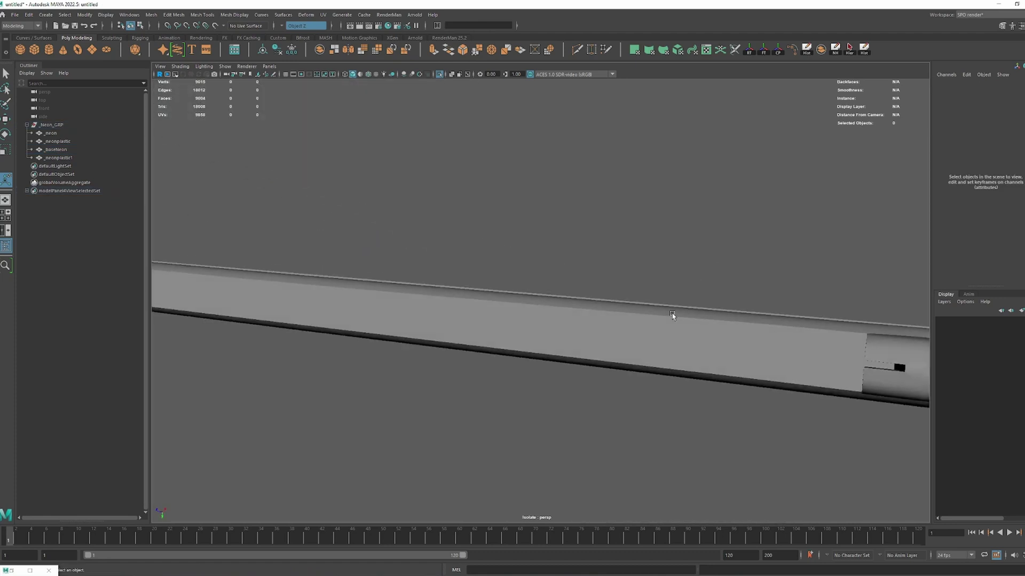
left_click(672, 315)
scroll(677, 299, "down", 3)
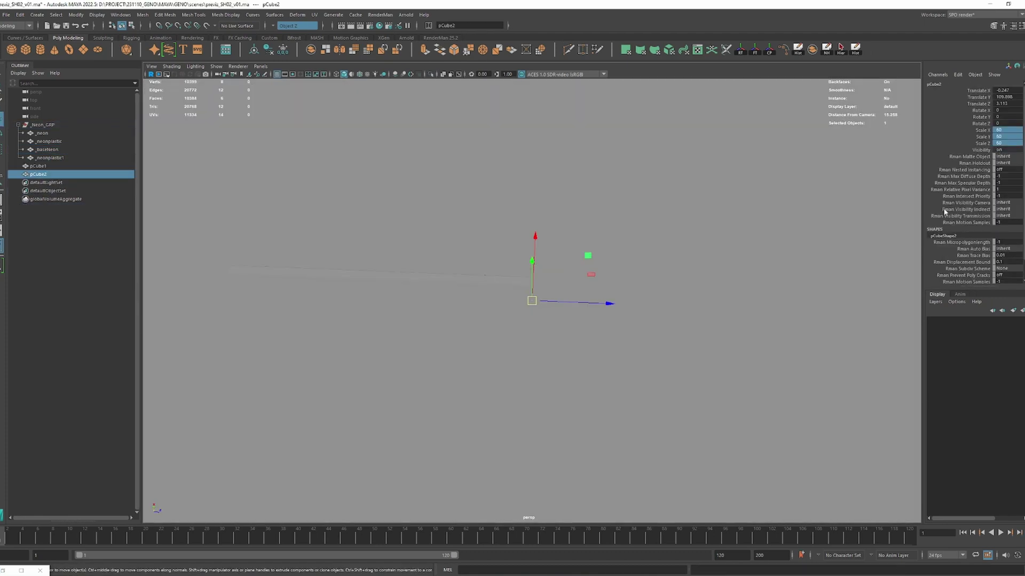
Frame pCube2, then select pCube1 and the _Neon_GRP lamp group to compare them
key("f")
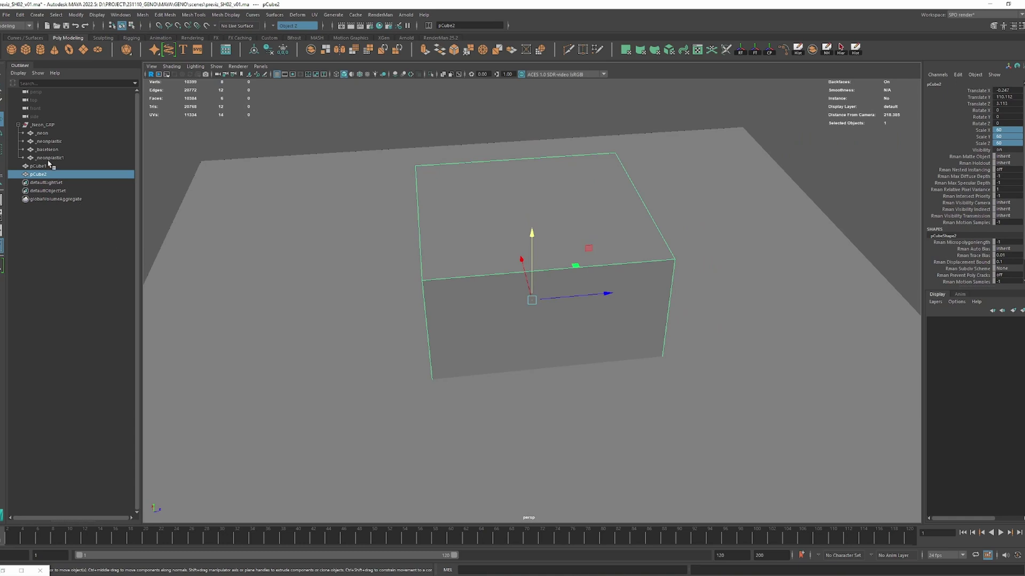
left_click(49, 166)
left_click(536, 190)
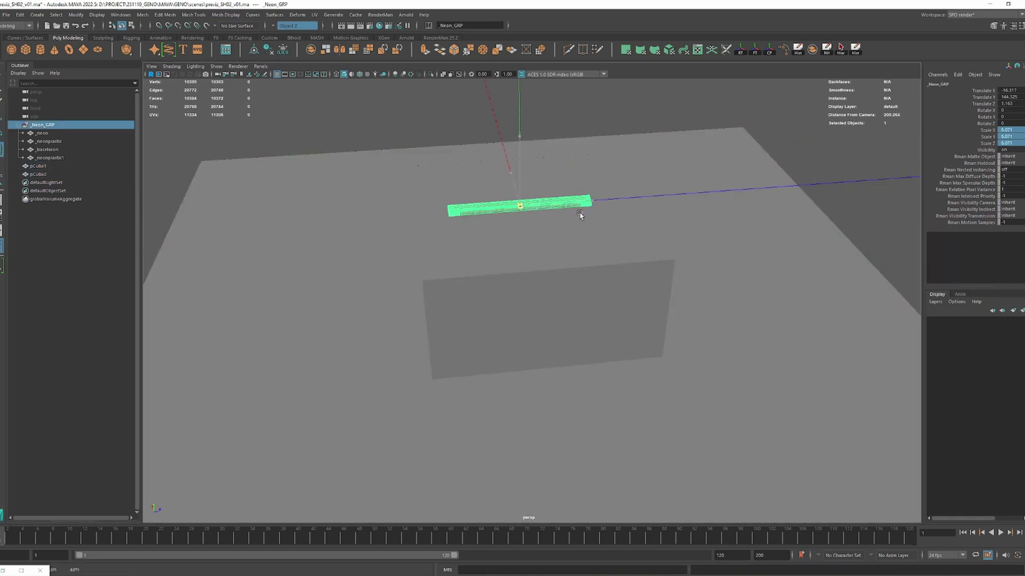
left_click_drag(621, 229, 526, 256, "alt")
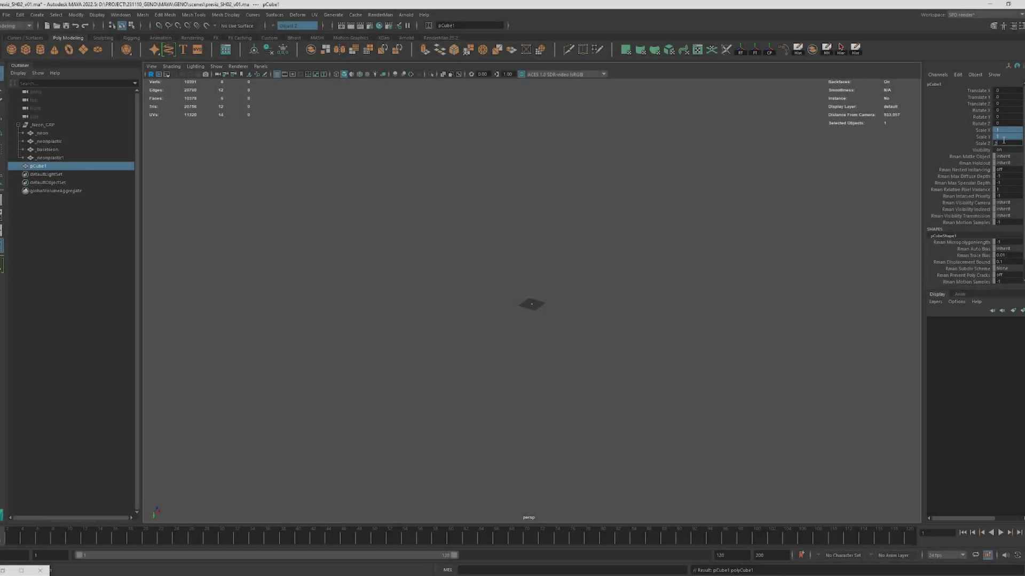
key("f")
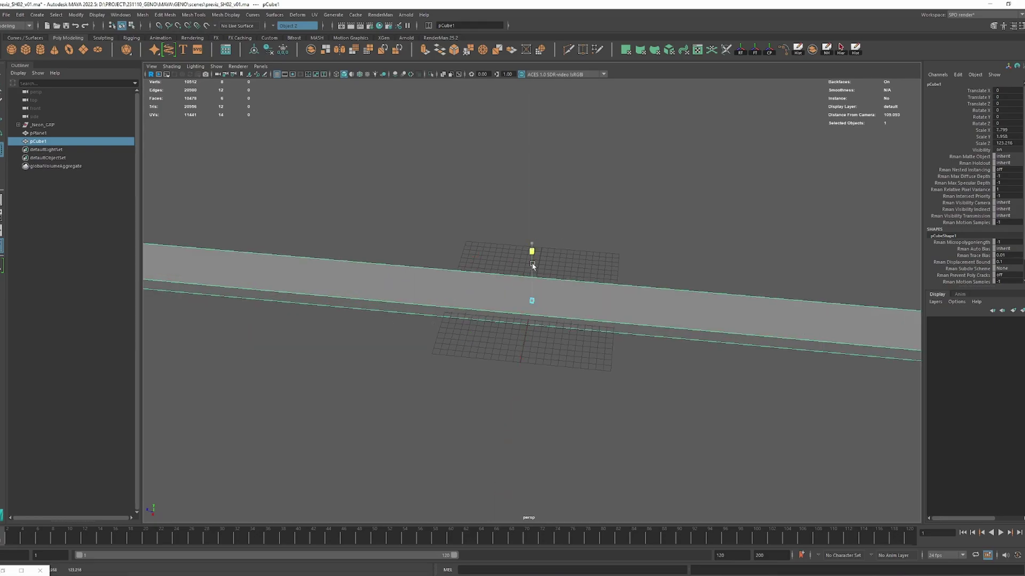
Shift-drag the scaled slab to clone it into two extra concrete planks
left_click_drag(476, 316, 560, 256, "alt")
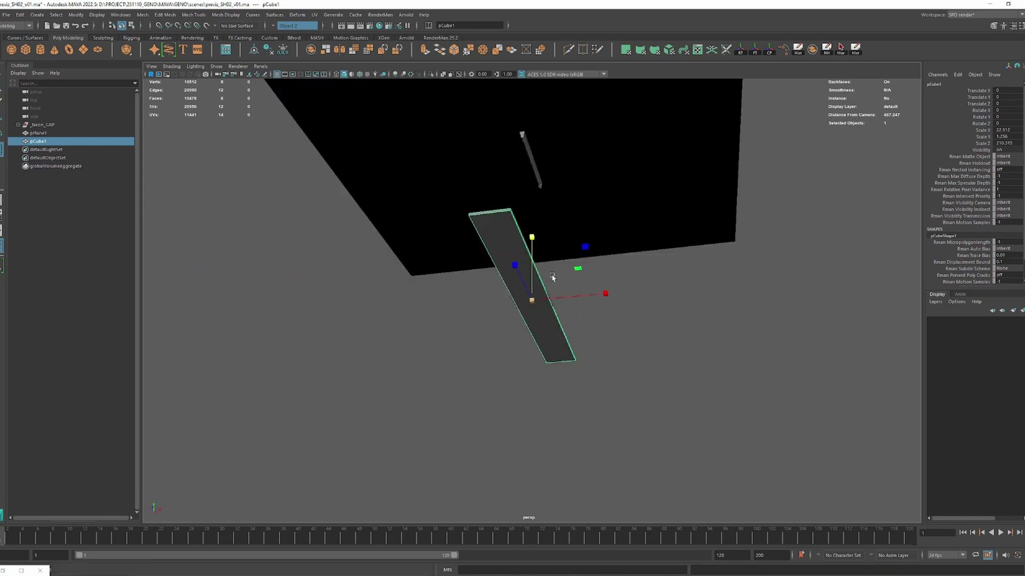
scroll(612, 282, "up", 5)
mouse_move(612, 281)
left_mouse_down("shift")
mouse_move(600, 286)
mouse_move(678, 286)
mouse_move(744, 240)
mouse_move(700, 275)
mouse_move(727, 297)
mouse_move(379, 304)
mouse_move(660, 319)
left_mouse_up("shift")
Soften part of the plank sculpt with the Shift Smooth brush and snap to a front view
right_click(659, 319)
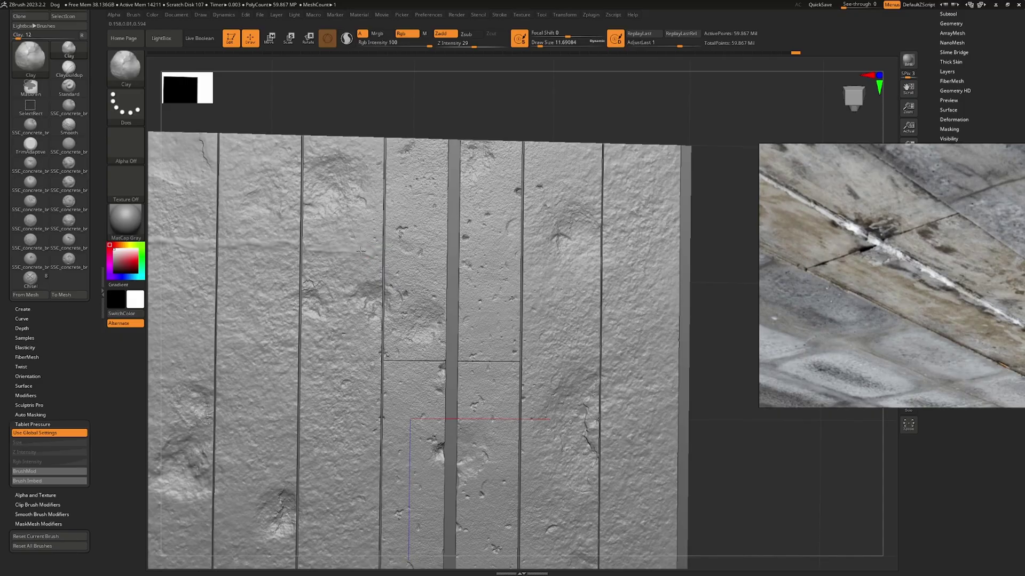
key("shift")
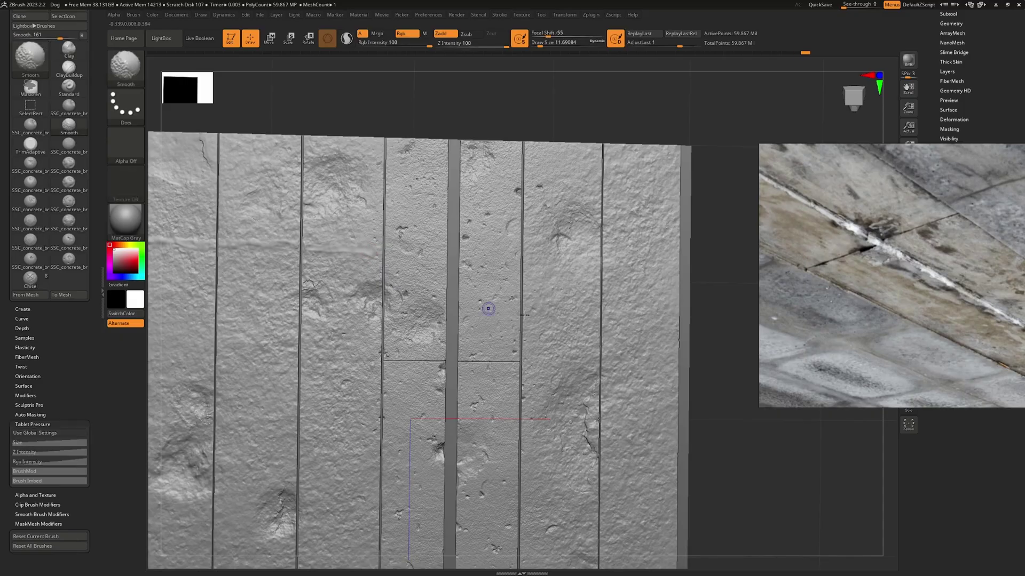
left_click_drag(830, 112, 836, 108, "shift")
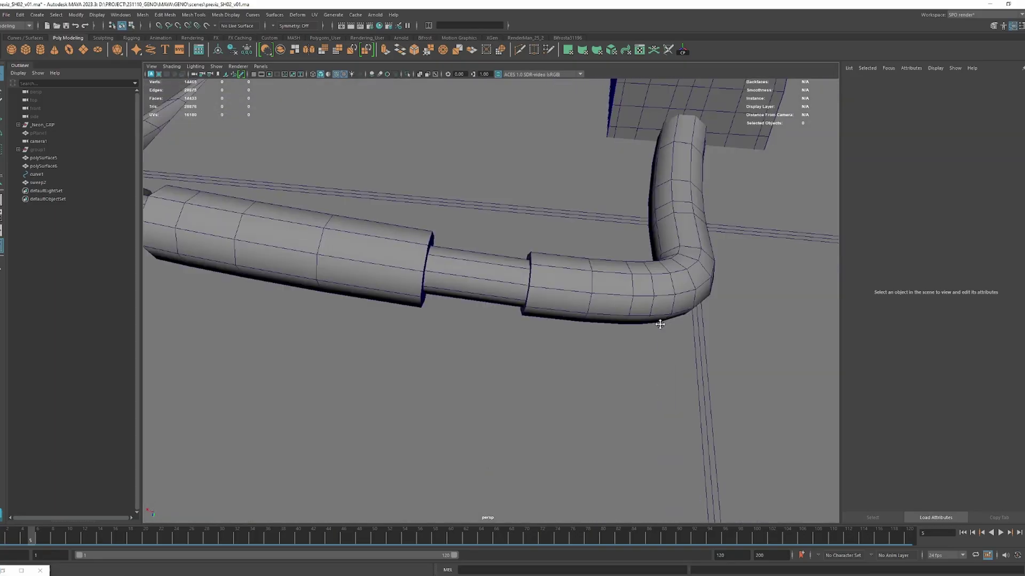
Select the bent cable tube and orbit around it to a low side view of the cables
left_click_drag(660, 324, 541, 313, "alt")
left_click(542, 313)
left_click_drag(606, 328, 516, 322, "alt")
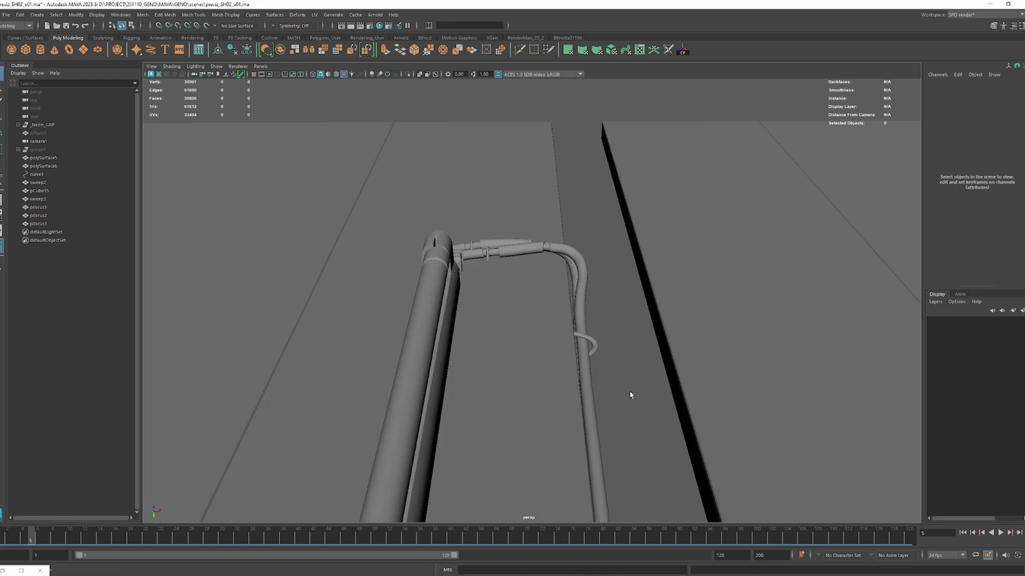
left_click_drag(616, 433, 550, 304, "alt")
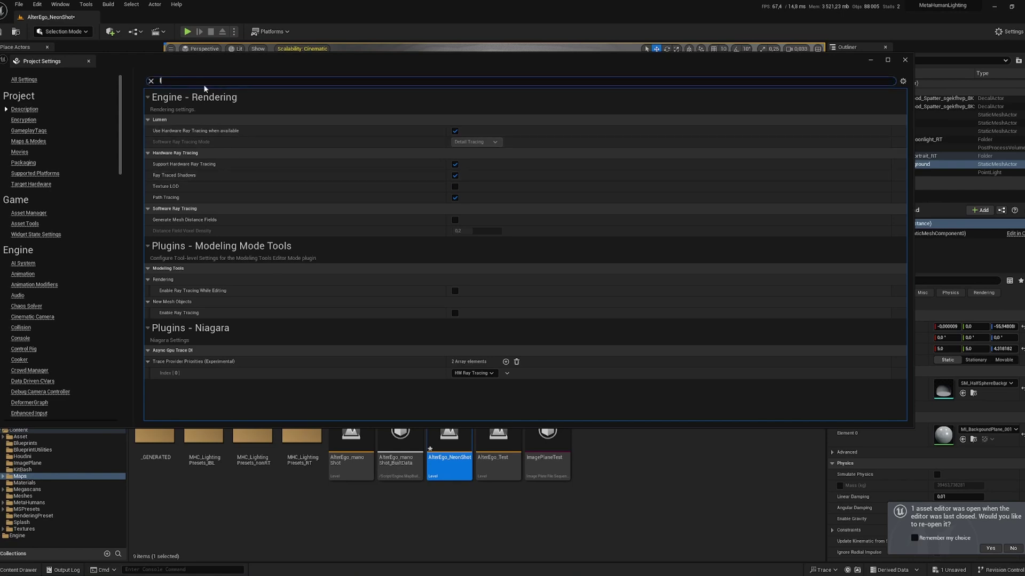
Search Project Settings for 'lumen', keep Ray Lighting Mode on Surface Cache, and view the planks from below
type("lumen")
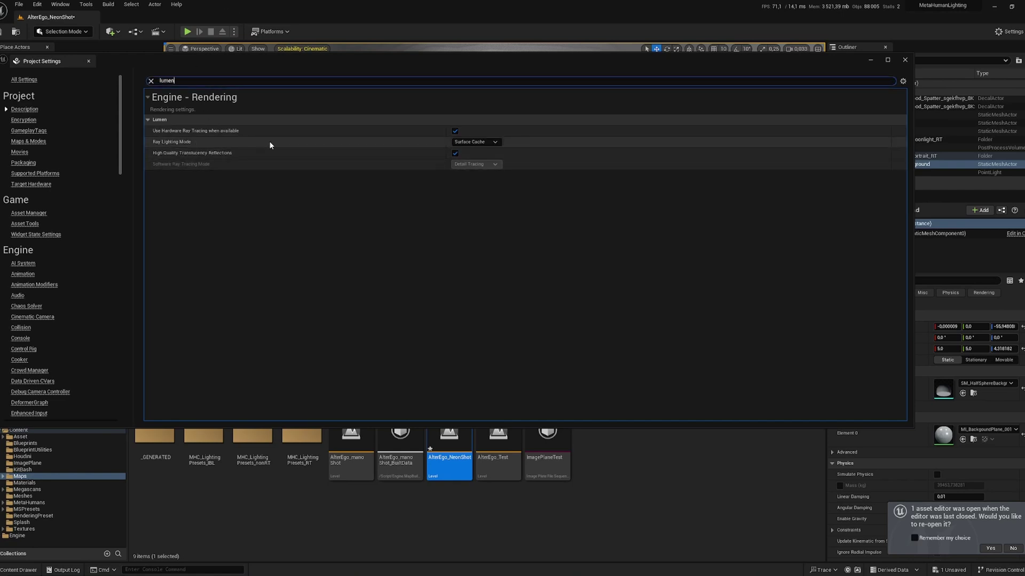
left_click(474, 142)
left_click(538, 162)
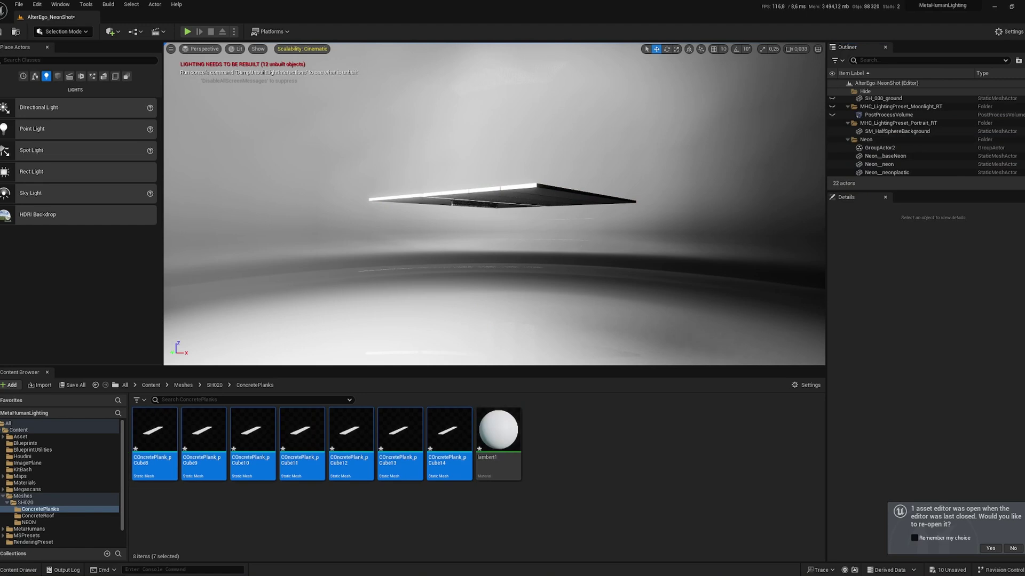
right_click_drag(533, 214, 599, 216)
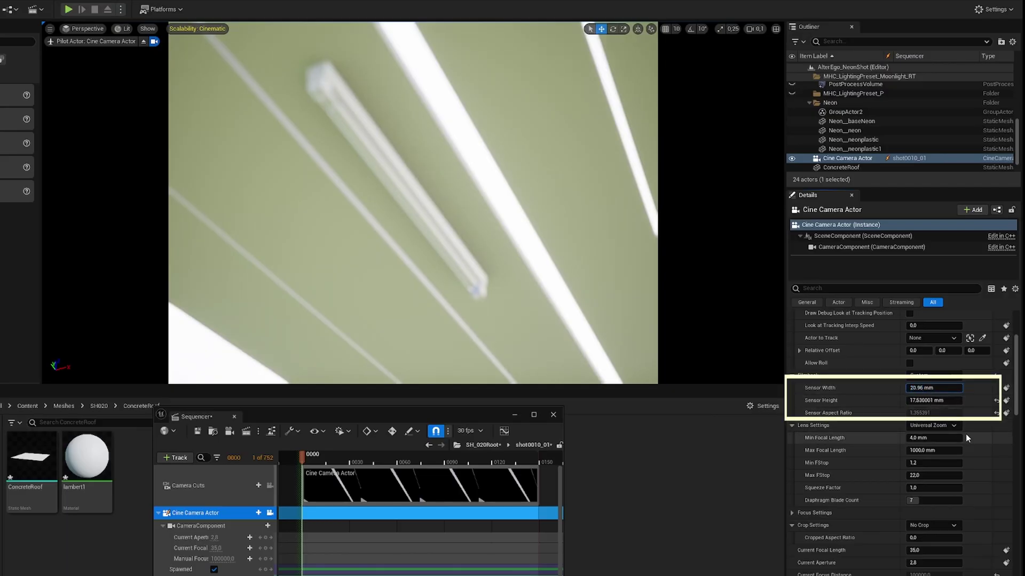
Give the cine camera a 20.96 mm sensor width, 2.0 squeeze factor and 2.39 crop
key("Return")
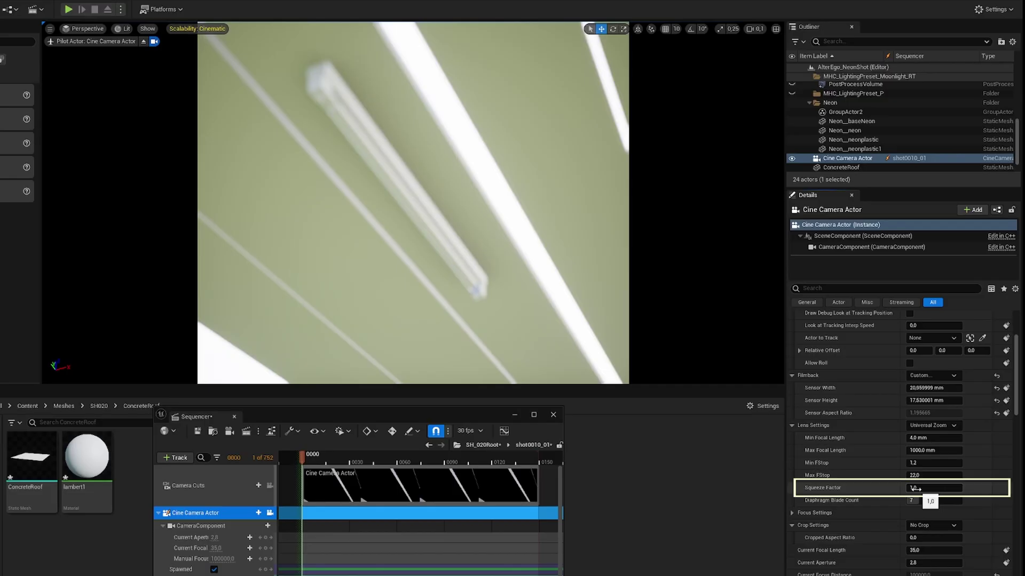
left_click_drag(916, 489, 950, 488)
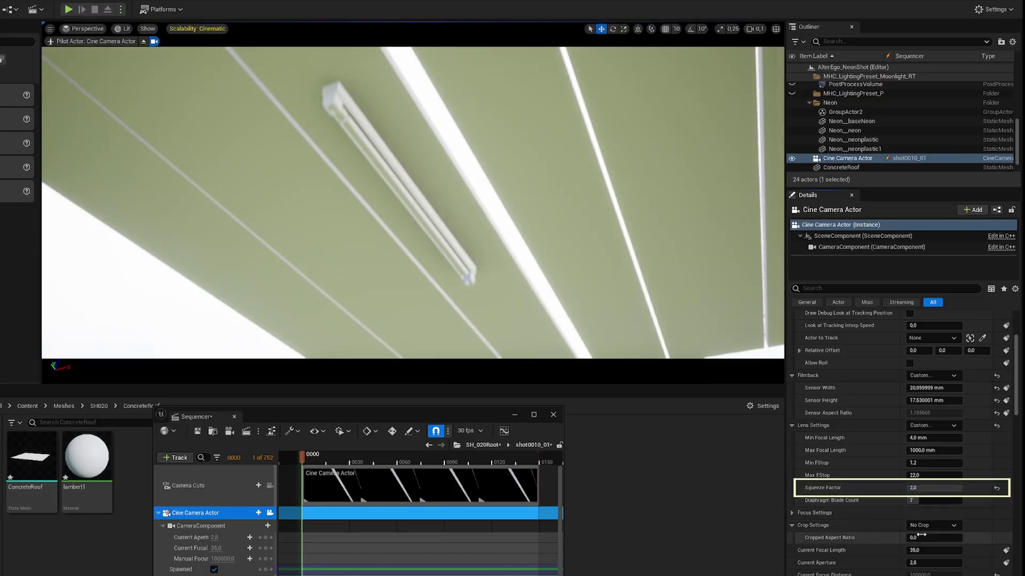
left_click(932, 525)
left_click(931, 562)
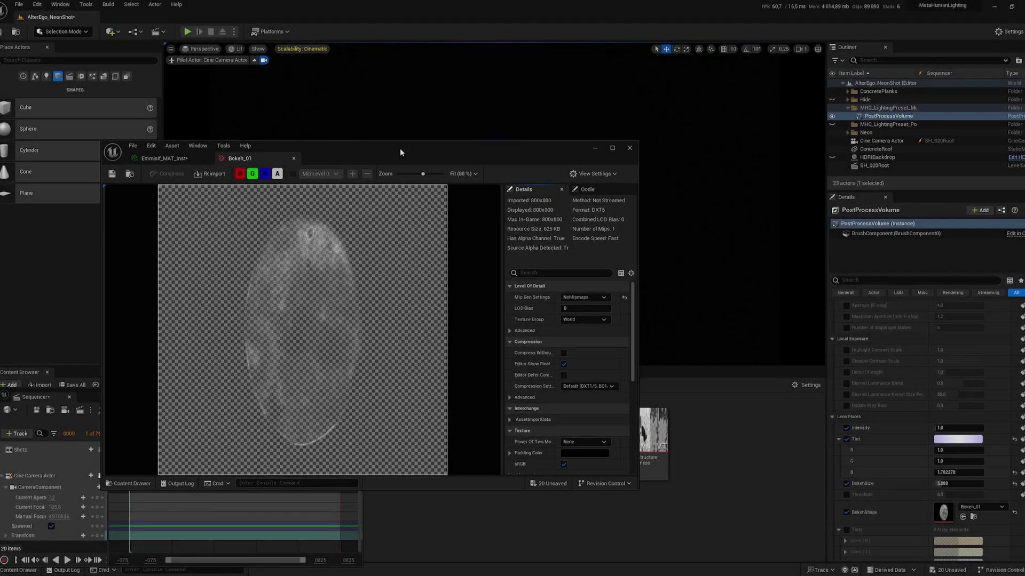
Close Bokeh_01, hide the HDRIBackdrop, and adjust the Cine Camera's manual focus distance
left_click_drag(400, 150, 407, 153)
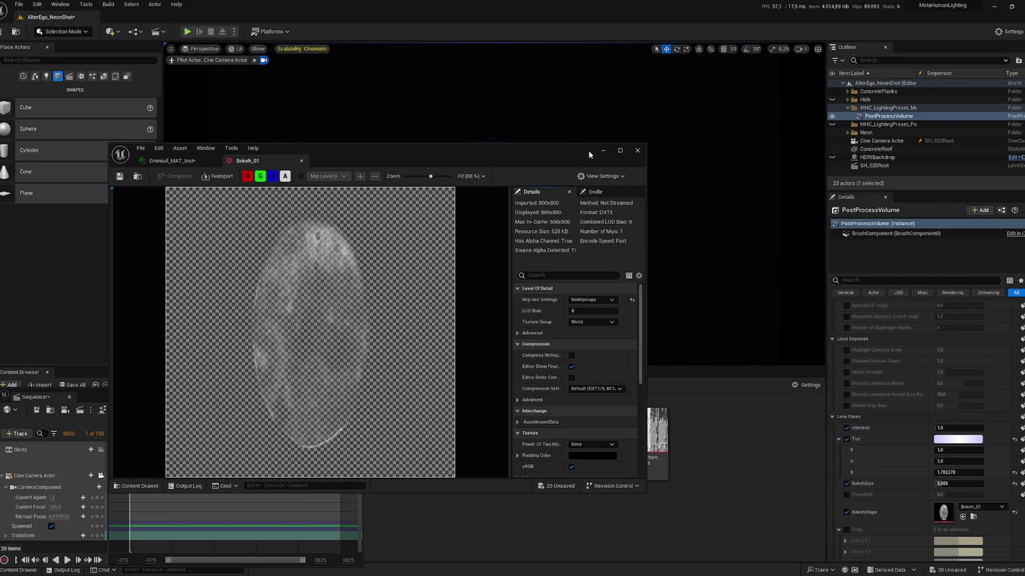
left_click(635, 150)
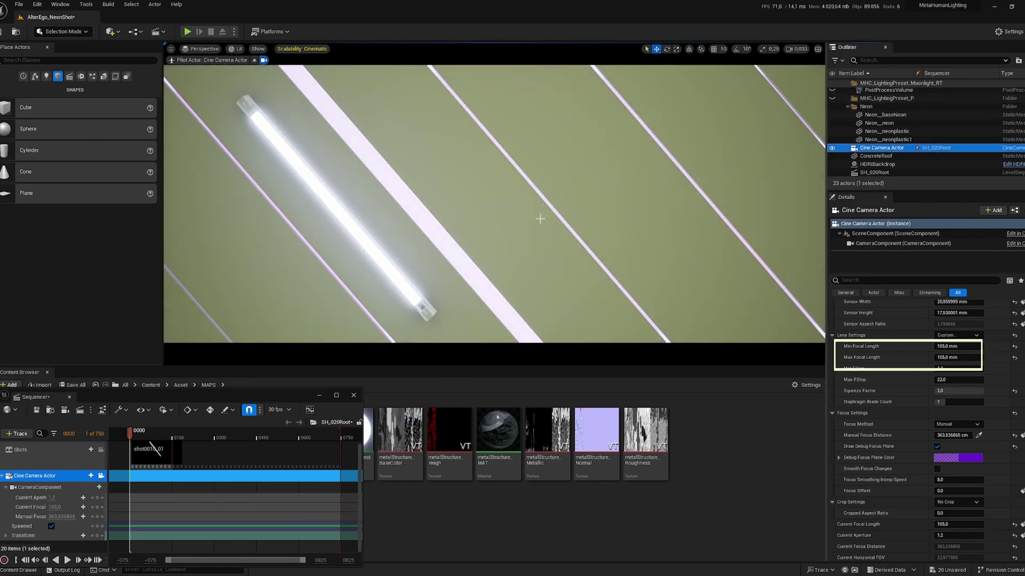
left_click(832, 164)
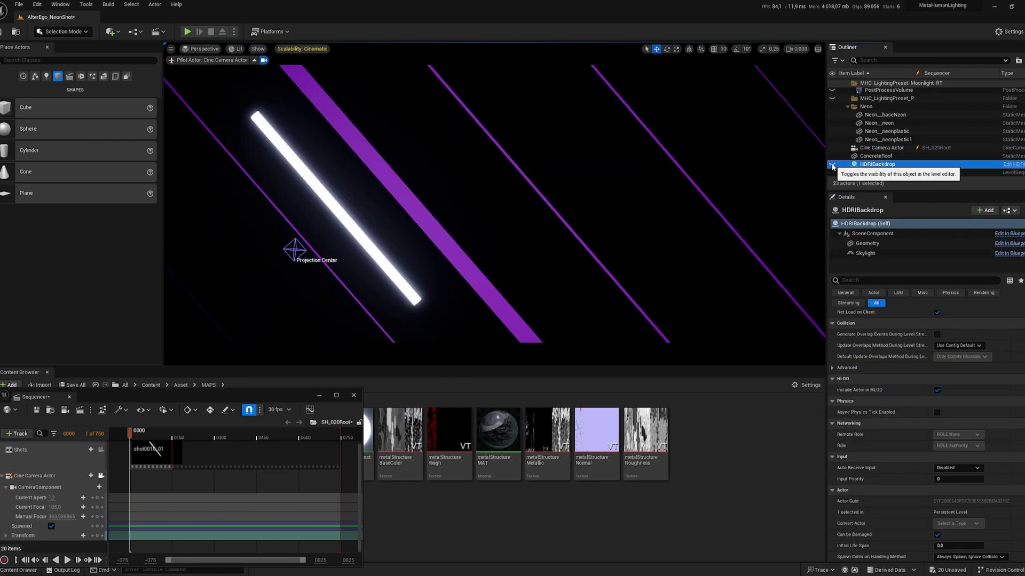
left_click(35, 476)
mouse_move(951, 435)
left_mouse_down()
mouse_move(942, 436)
mouse_move(964, 436)
left_mouse_up()
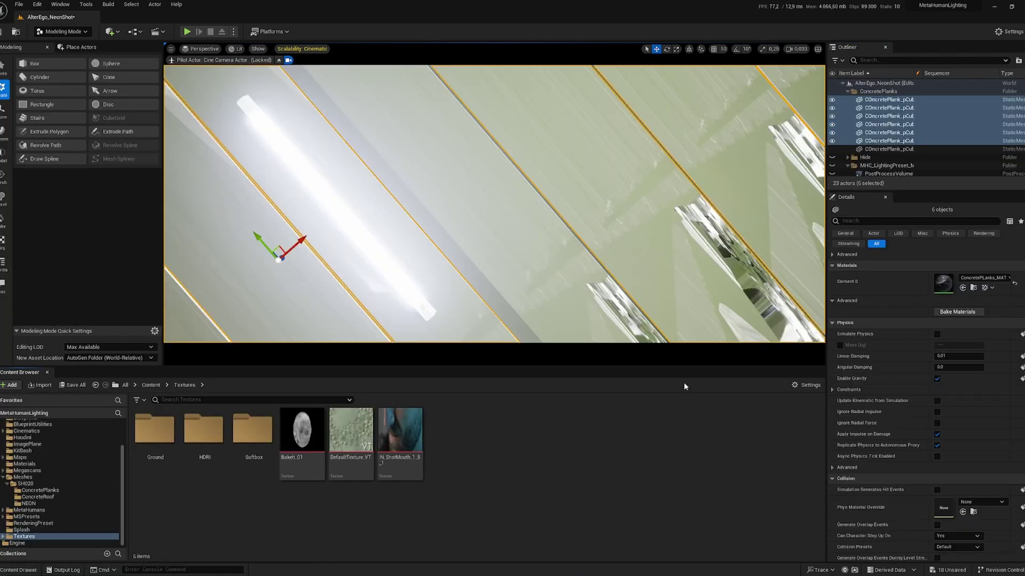
Right-click empty space in the Textures folder to bring up the create-asset menu
right_click(600, 469)
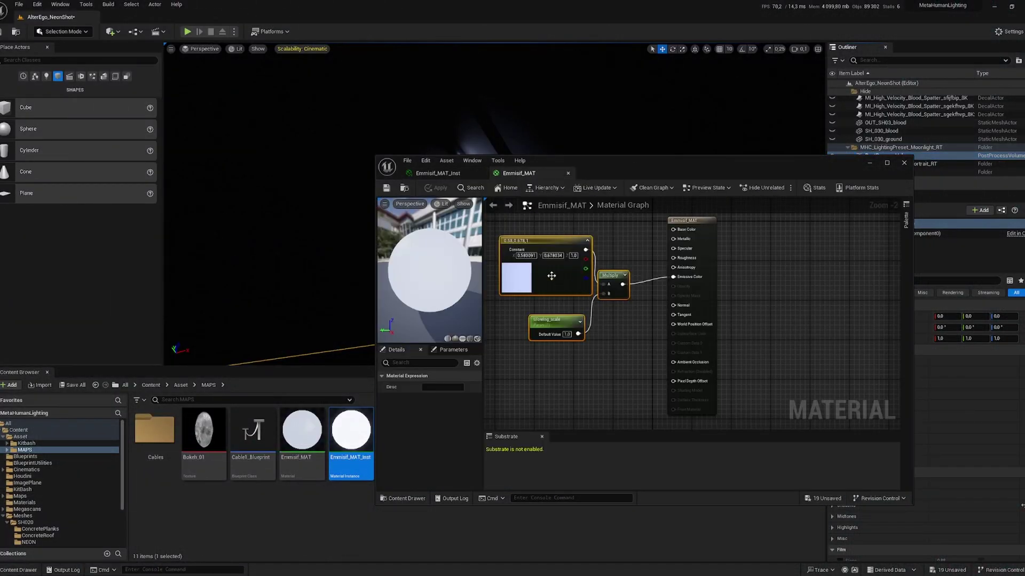
Inspect Emmisif_MAT's Glowing_scale parameter settings, then close the material editor
left_click(554, 323)
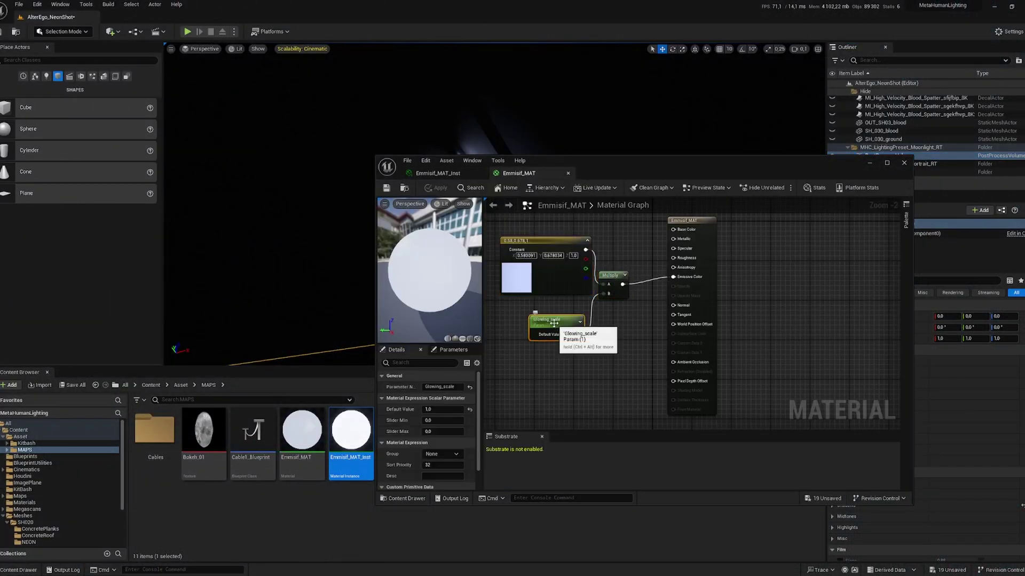
left_click(558, 388)
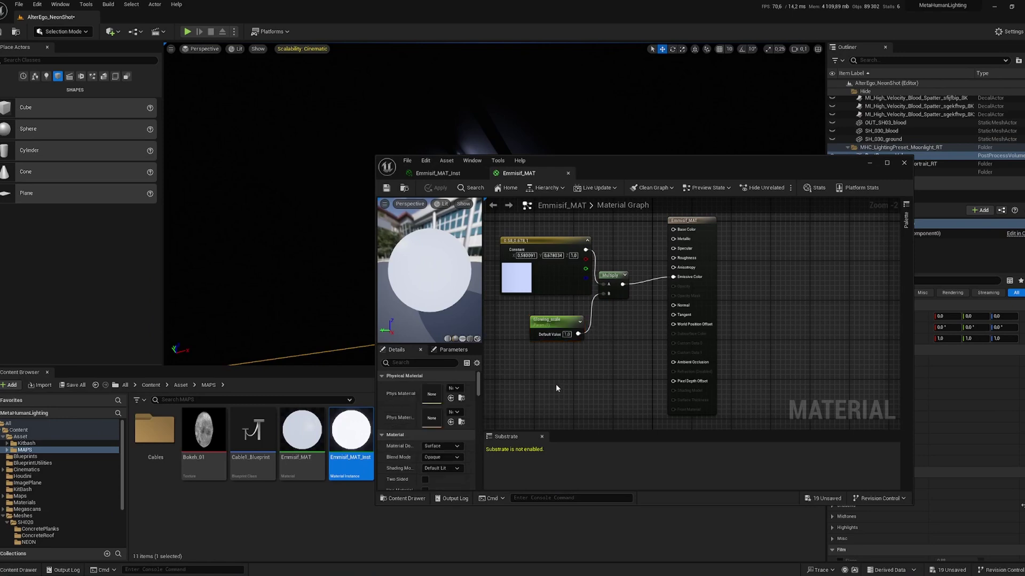
left_click(904, 163)
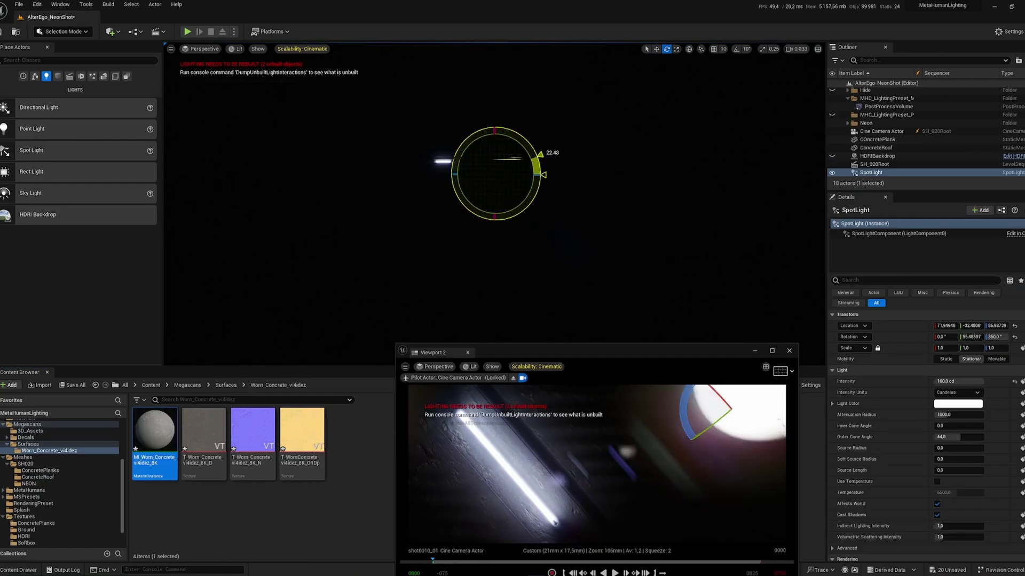
Rotate the SpotLight 180° and move it, enlarge the camera preview, and select the PostProcessVolume
left_click_drag(537, 165, 507, 251)
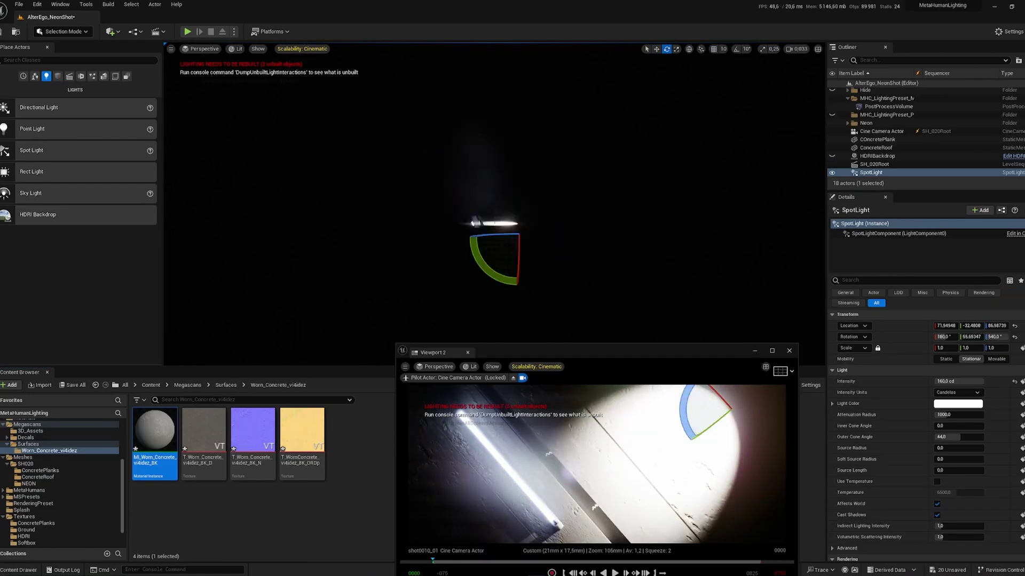
key("w")
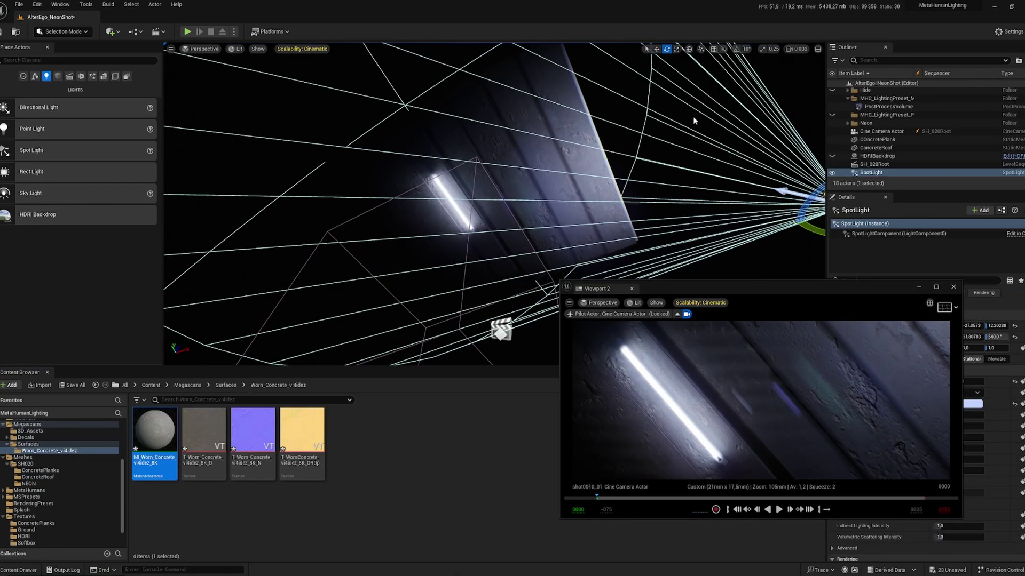
key("Escape")
right_click_drag(383, 197, 383, 197)
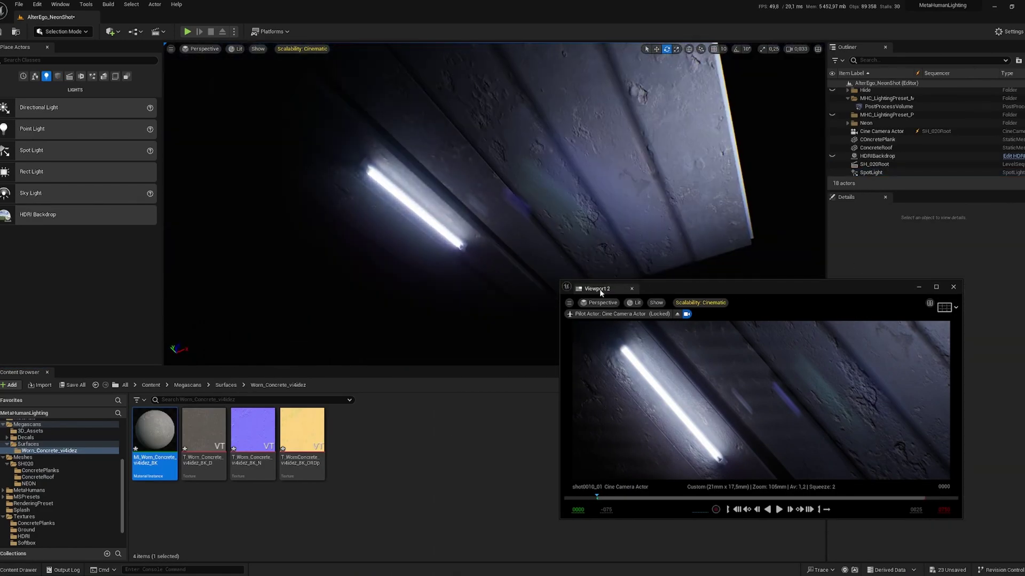
left_click_drag(593, 291, 604, 184)
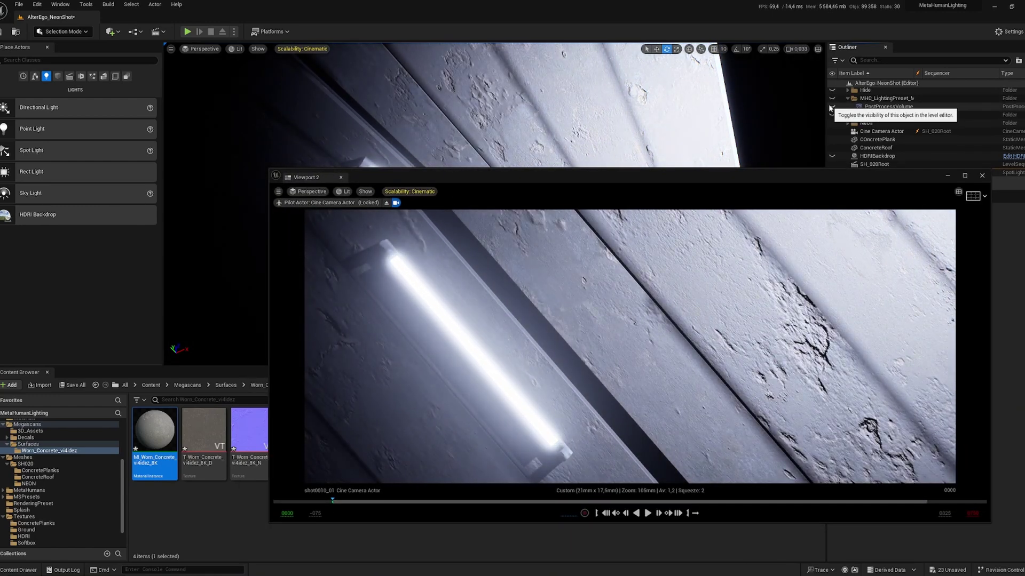
left_click(880, 106)
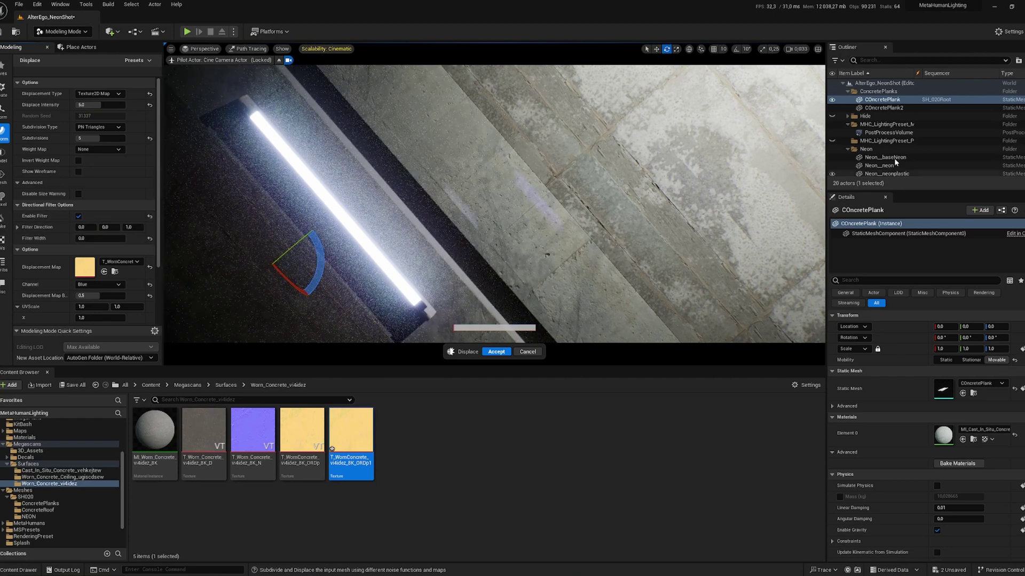
Hide ConcreteRoof in the Outliner so only the displaced plank remains under the neon
scroll(892, 156, "down", 5)
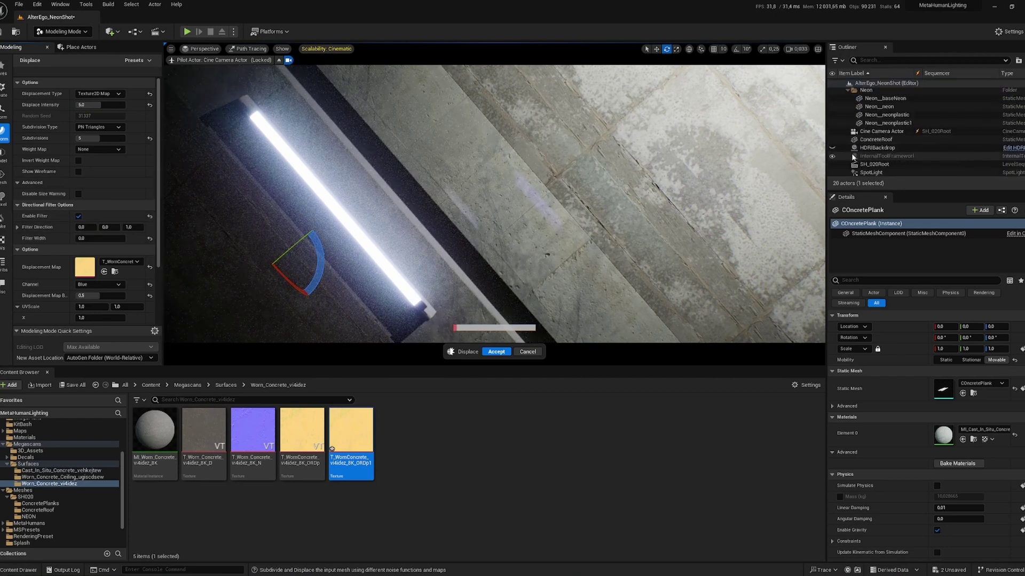
left_click(831, 141)
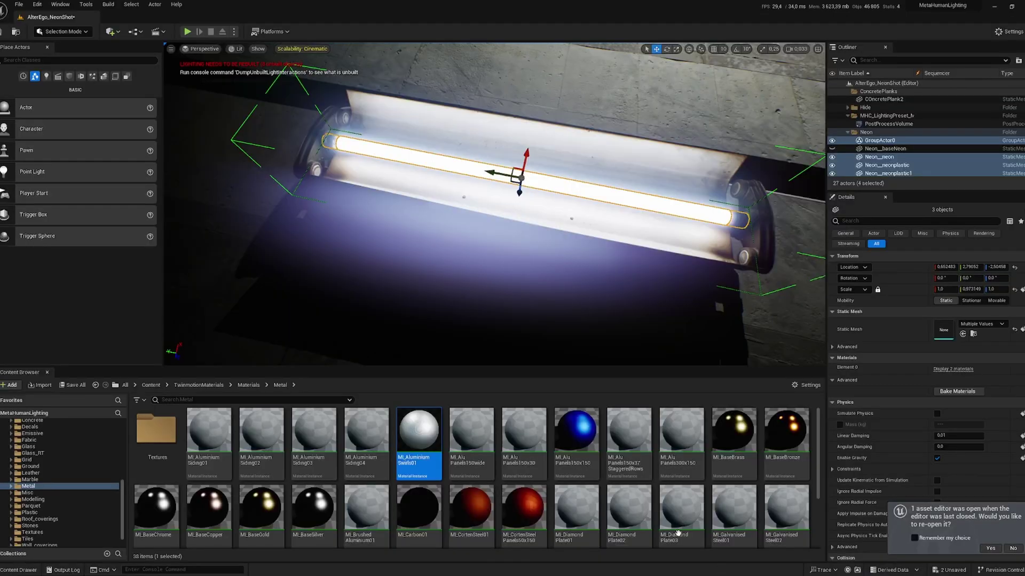
Alt-drag a copy of the neon tube beside the original, then orbit around both tubes
left_click_drag(531, 178, 491, 217, "alt")
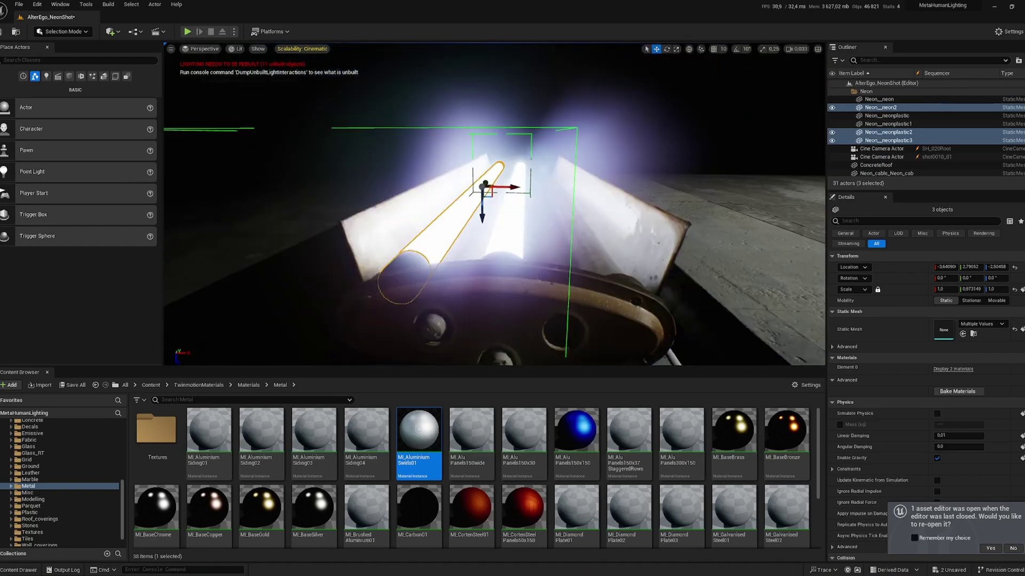
left_click_drag(494, 204, 497, 262, "alt")
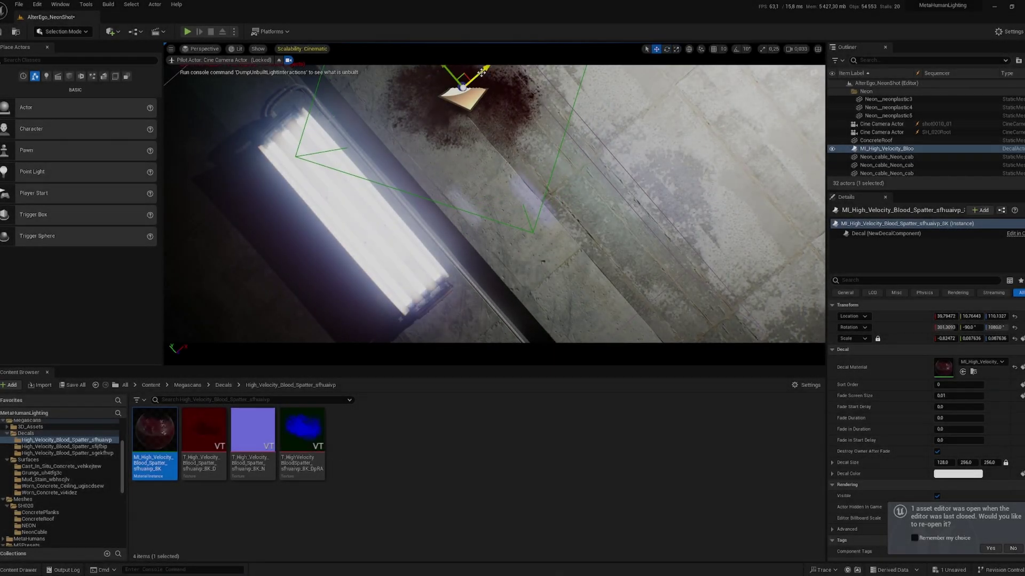
Drop three blood-spatter decals from the High_Velocity_Blood_Spatter and sgekfhvp folders onto the ceiling
left_click(507, 203)
left_click(106, 446)
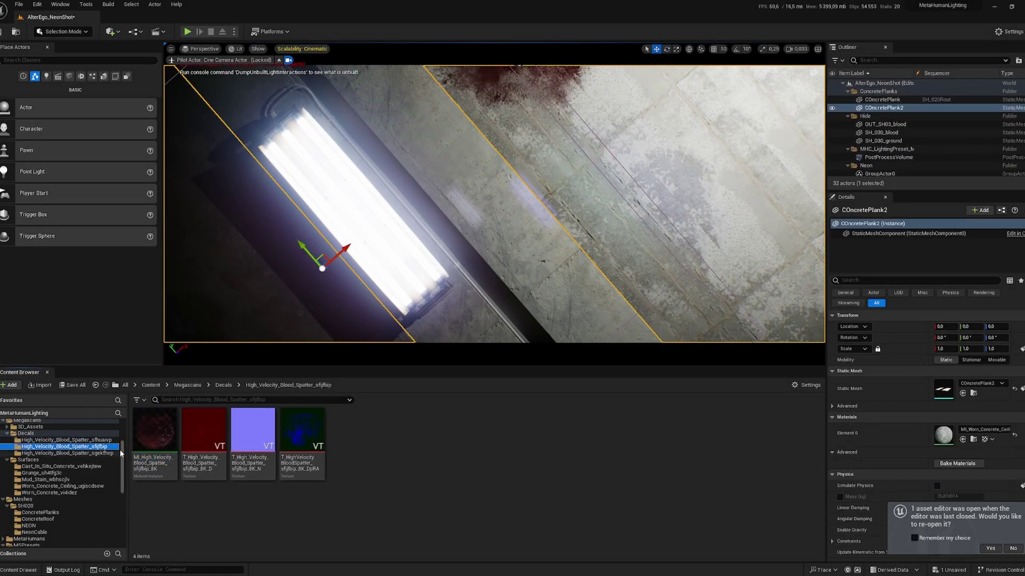
left_click_drag(154, 429, 710, 341)
scroll(918, 403, "down", 5)
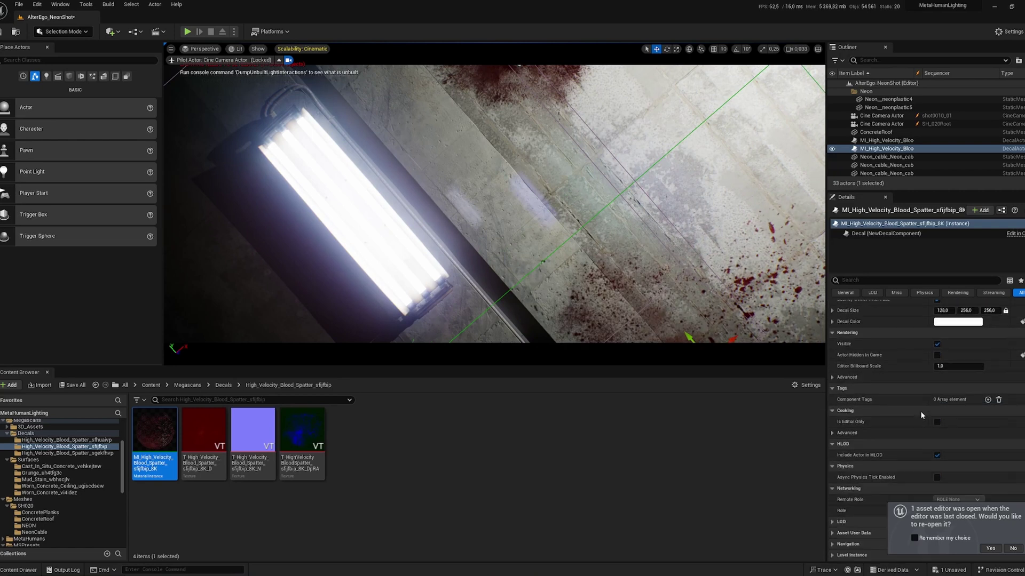
left_click(67, 453)
left_click_drag(155, 429, 808, 150)
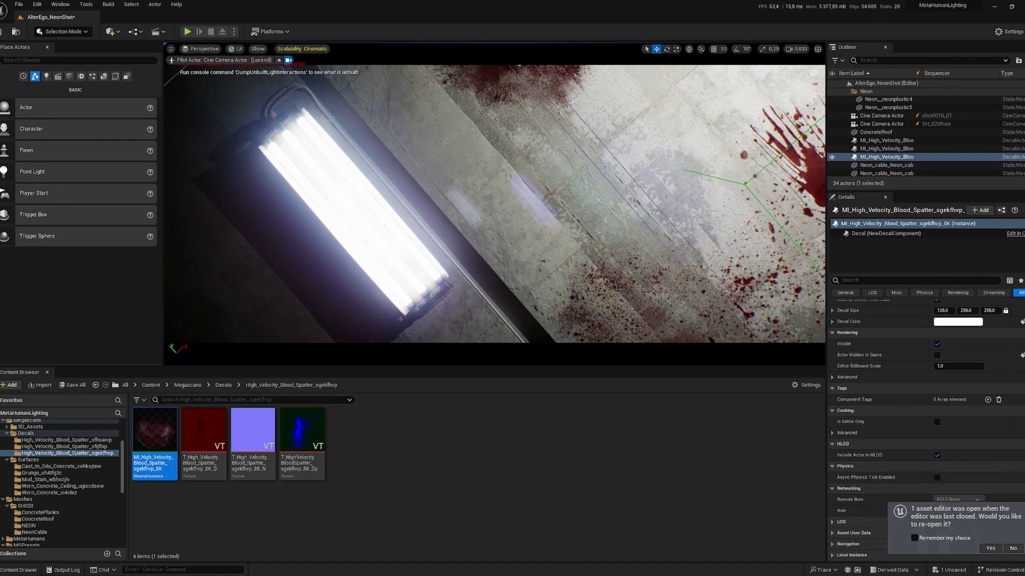
left_click_drag(154, 430, 209, 304)
key("e")
left_click(374, 190)
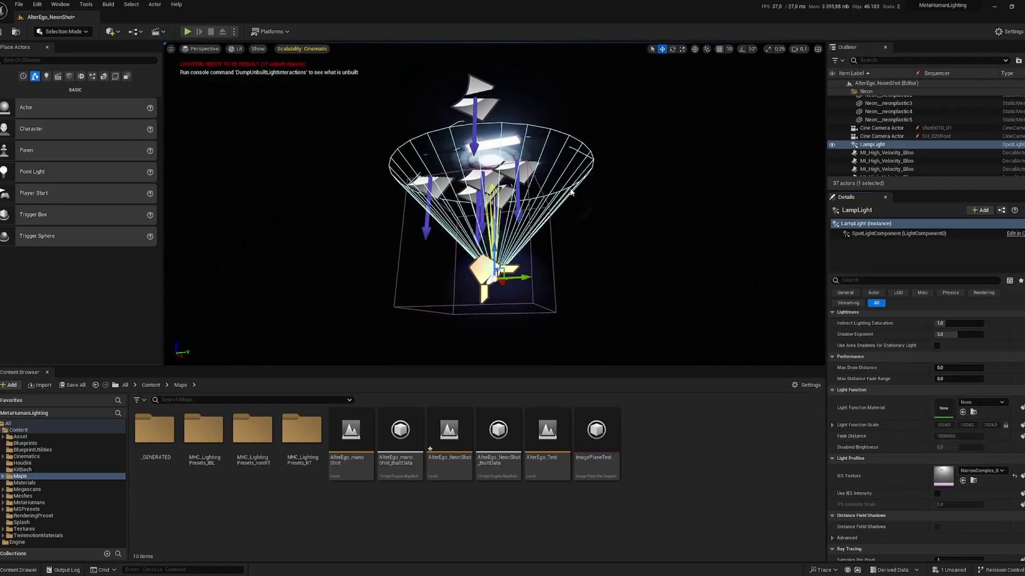
Move the view in close to the LampLight spotlight to inspect its NarrowComplex IES profile
scroll(520, 300, "down", 5)
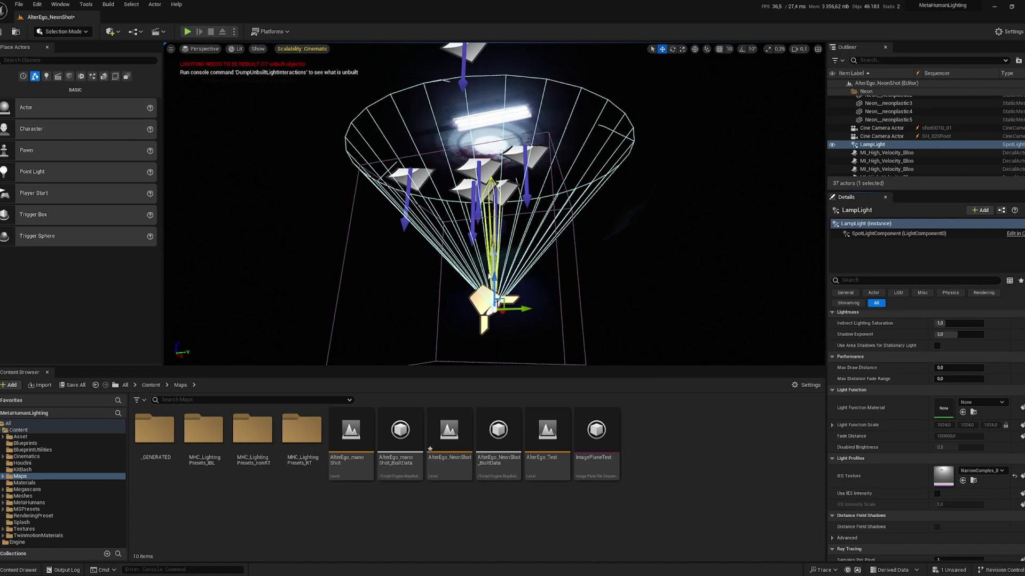
right_click_drag(562, 268, 562, 268)
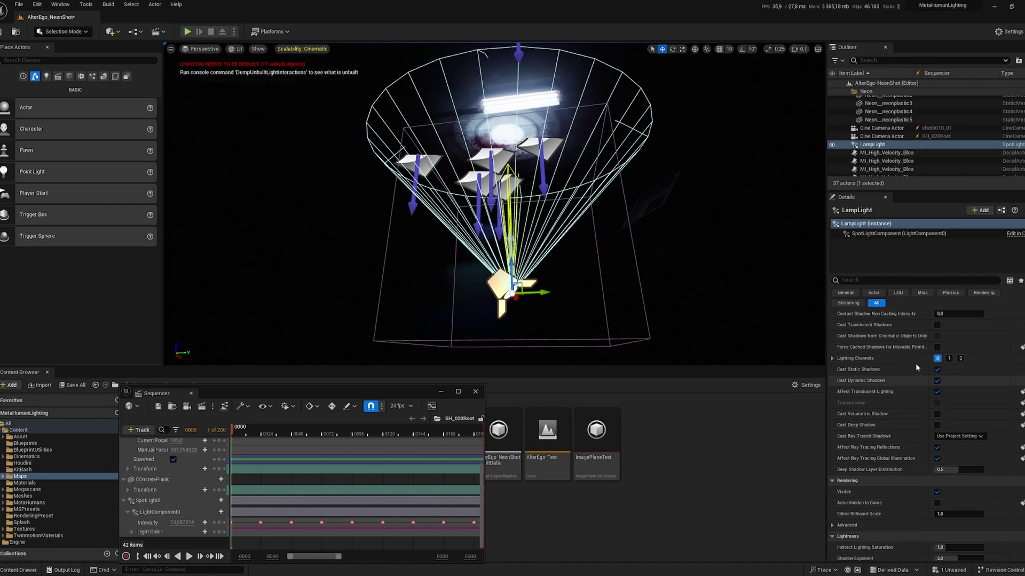
Add LampLight to the SH_020Root sequence with a Transform track
scroll(925, 361, "up", 10)
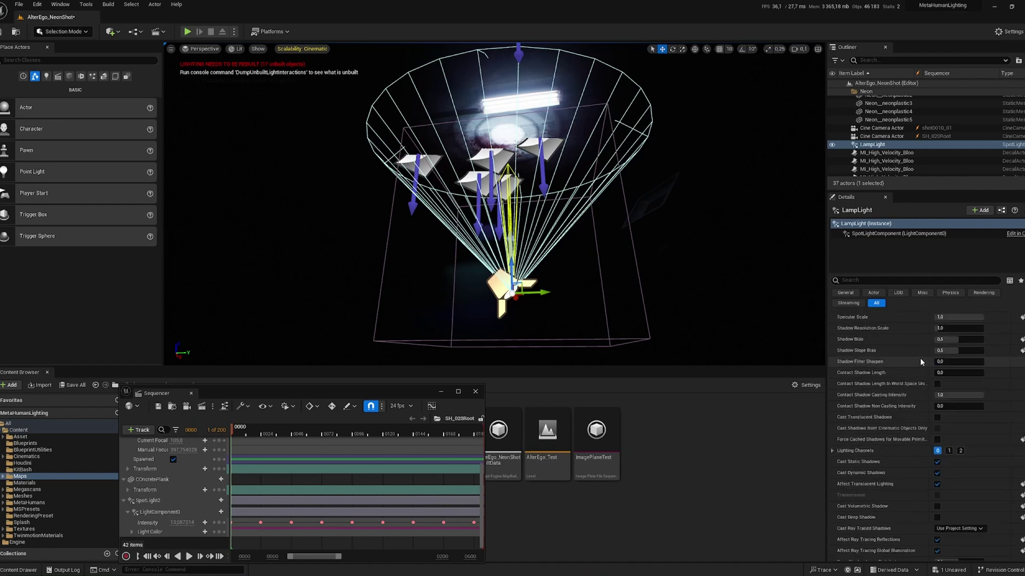
scroll(925, 362, "up", 3)
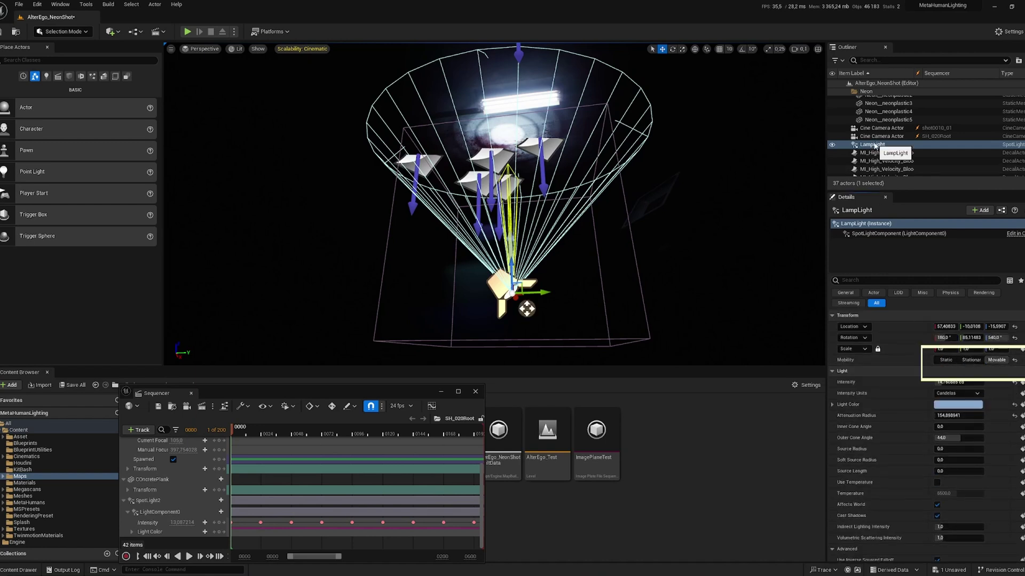
left_click_drag(874, 145, 258, 570)
left_click_drag(177, 543, 178, 536)
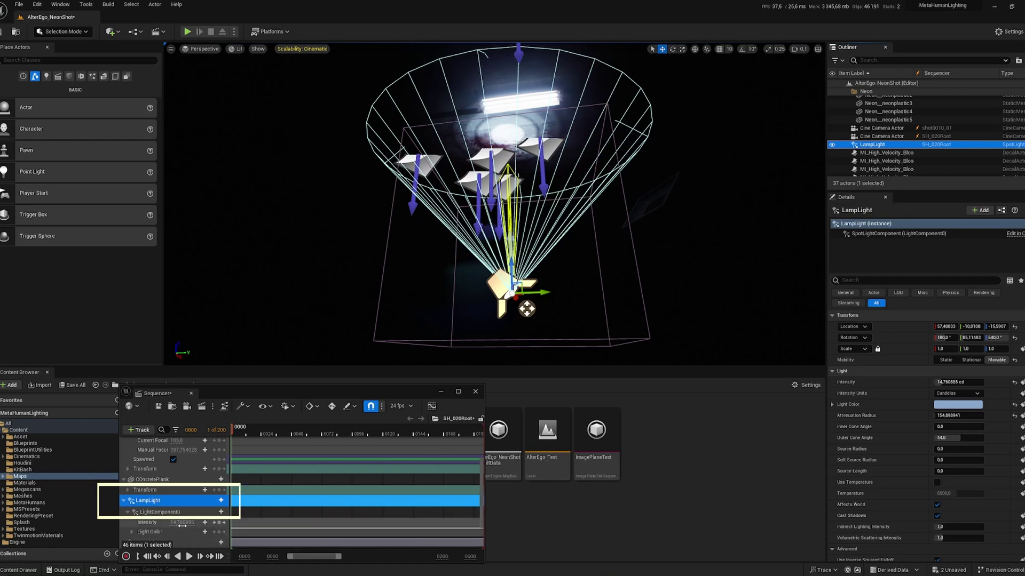
left_click(221, 501)
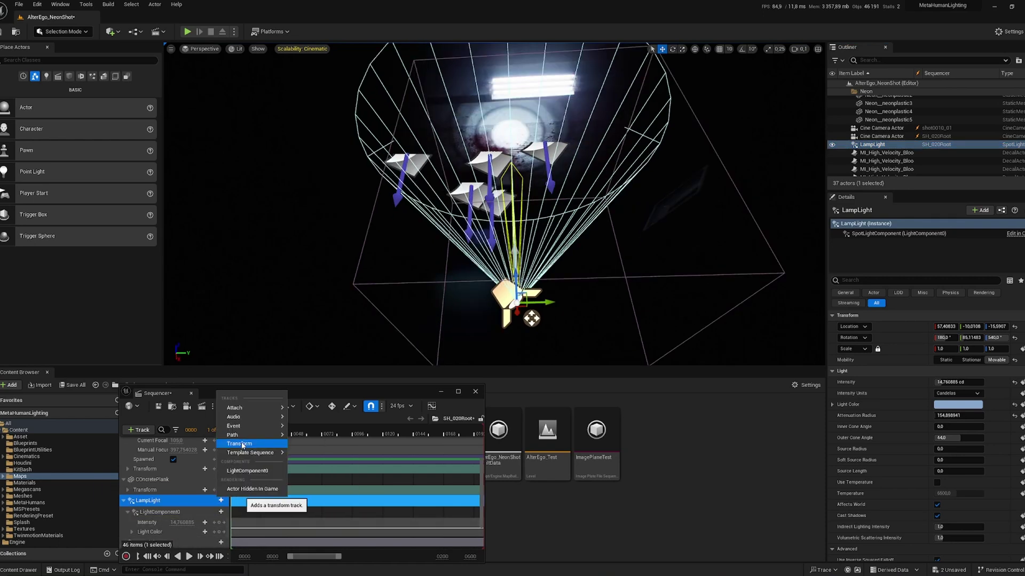
left_click(241, 442)
Rotate LampLight and key it at frame 37, then shift those keys earlier in the Curve Editor
scroll(161, 521, "down", 2)
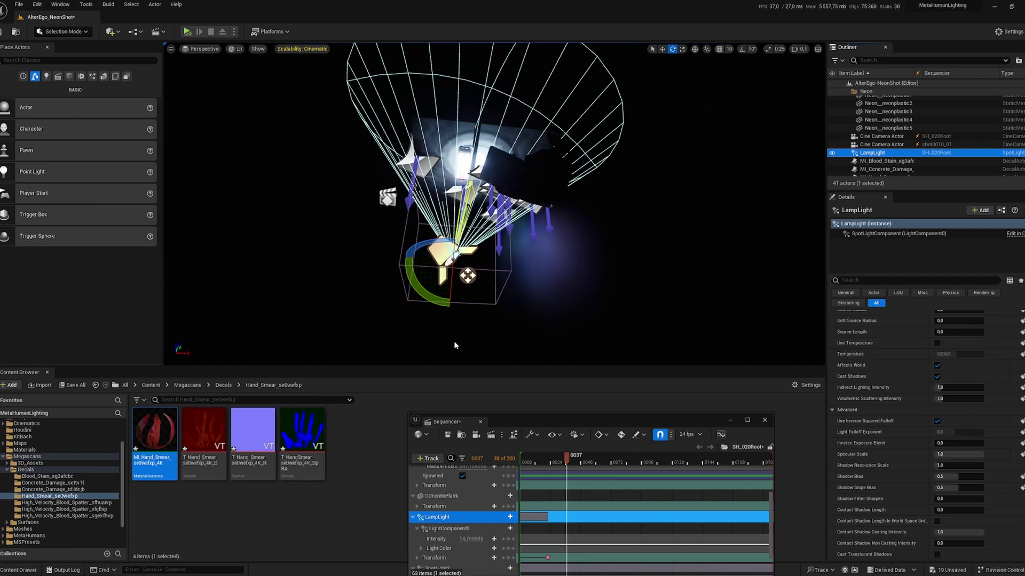
left_click_drag(424, 250, 446, 275)
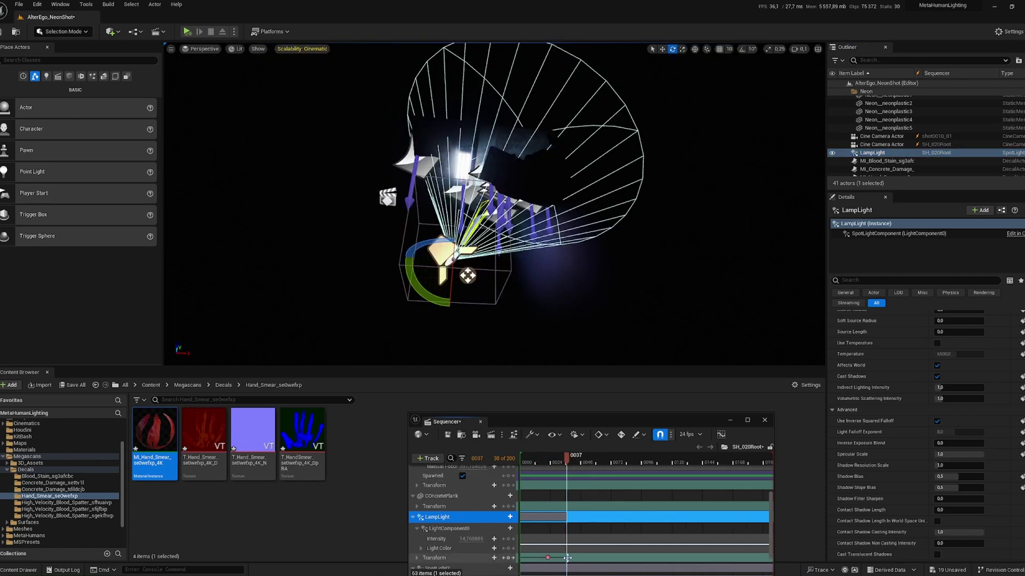
left_click(721, 434)
left_click_drag(710, 326, 674, 202)
left_click_drag(694, 235, 684, 237)
left_click_drag(691, 346, 618, 289)
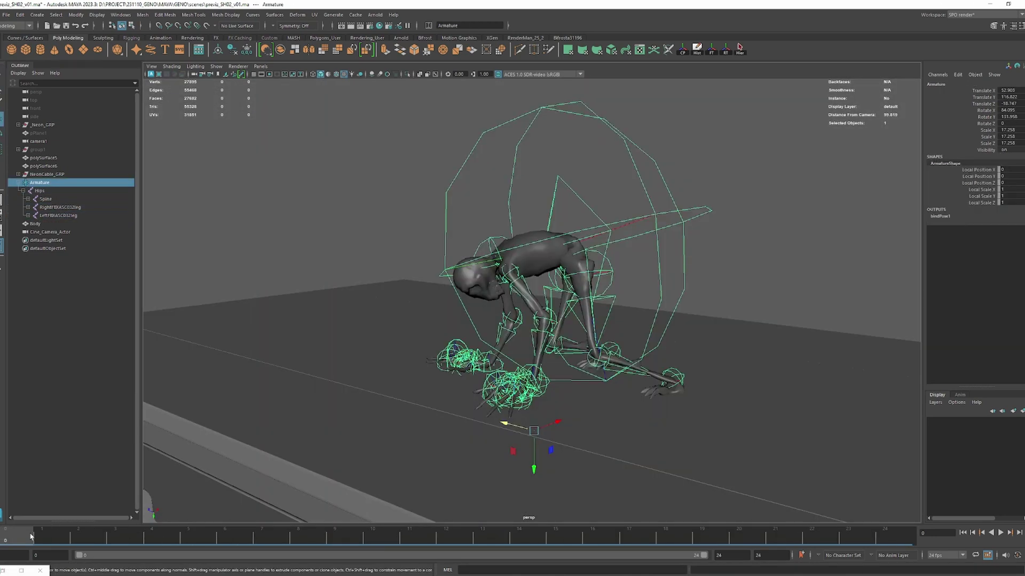
Scrub the creature's pose, apply Mesh > Smooth to the _Body mesh, then deselect it
left_click_drag(160, 534, 206, 522)
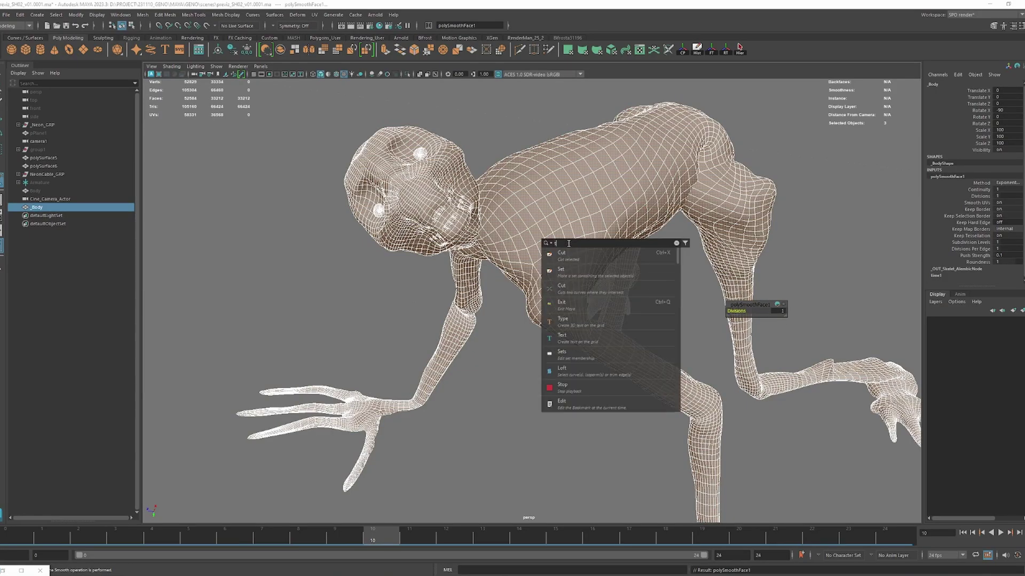
left_click(606, 350)
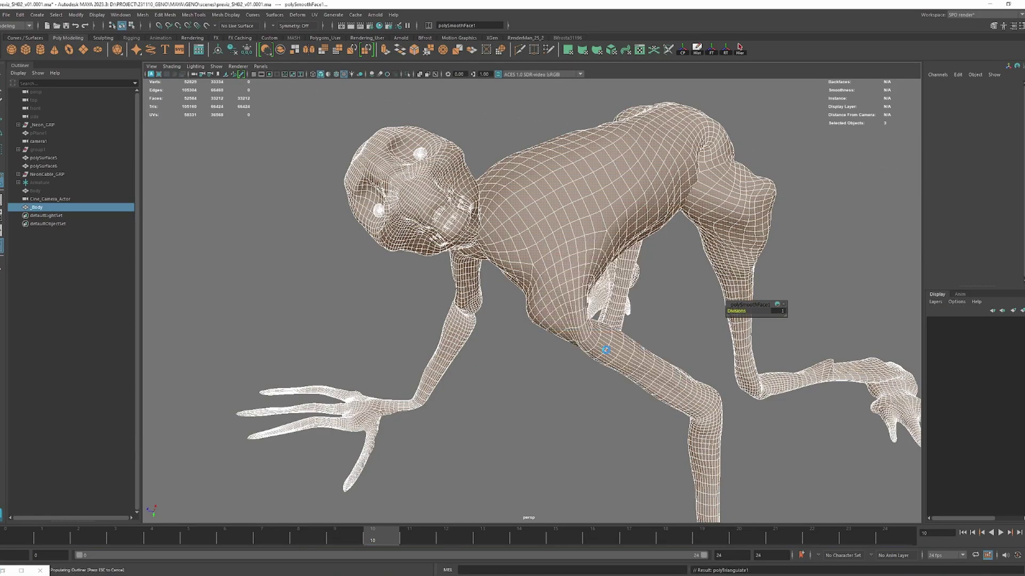
left_click_drag(606, 351, 155, 115)
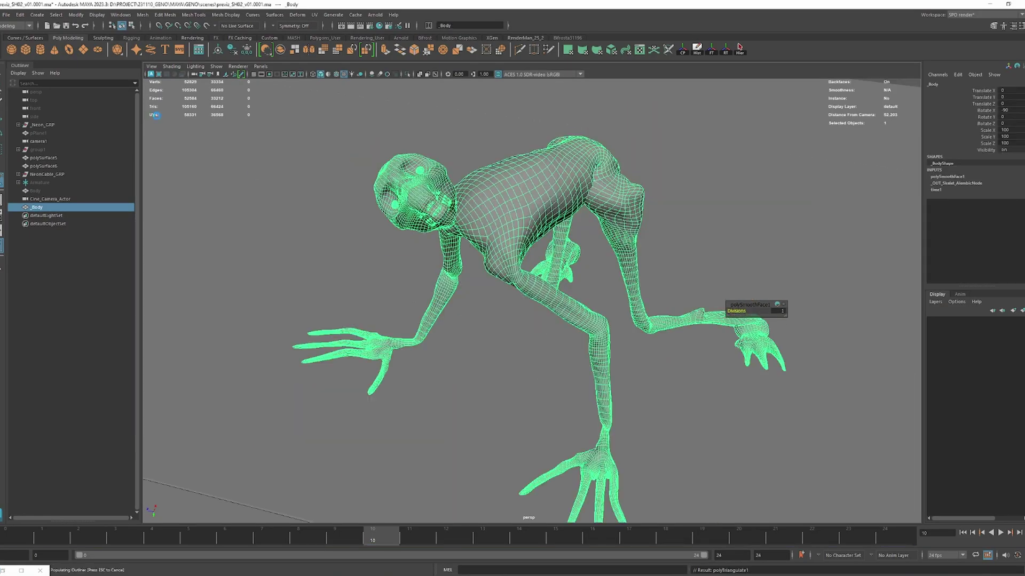
left_click(255, 174)
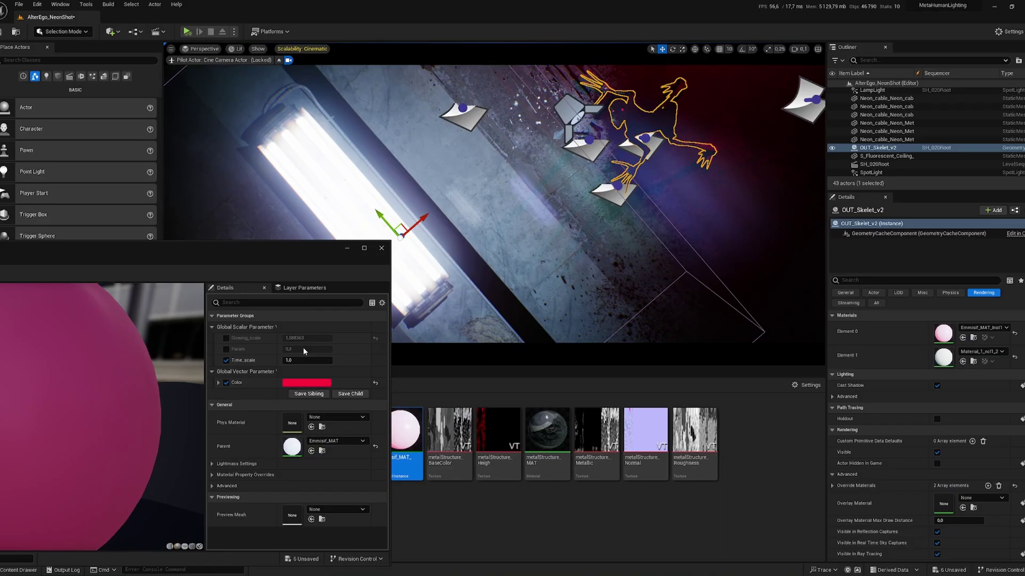
Enable the Glowing_scale override on the emissive material instance and set it to 50
left_click(227, 339)
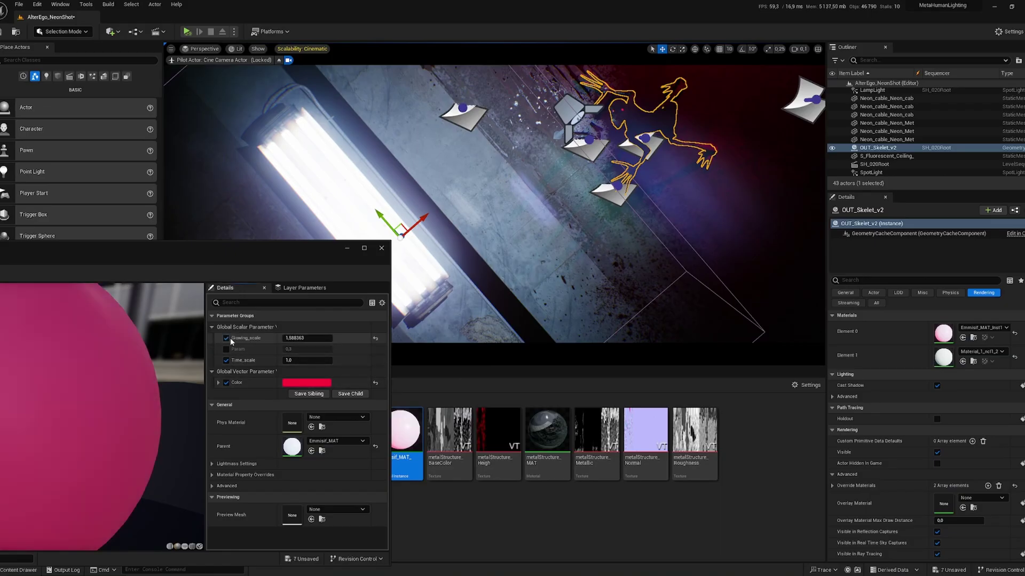
left_click(311, 338)
type("50")
key("Return")
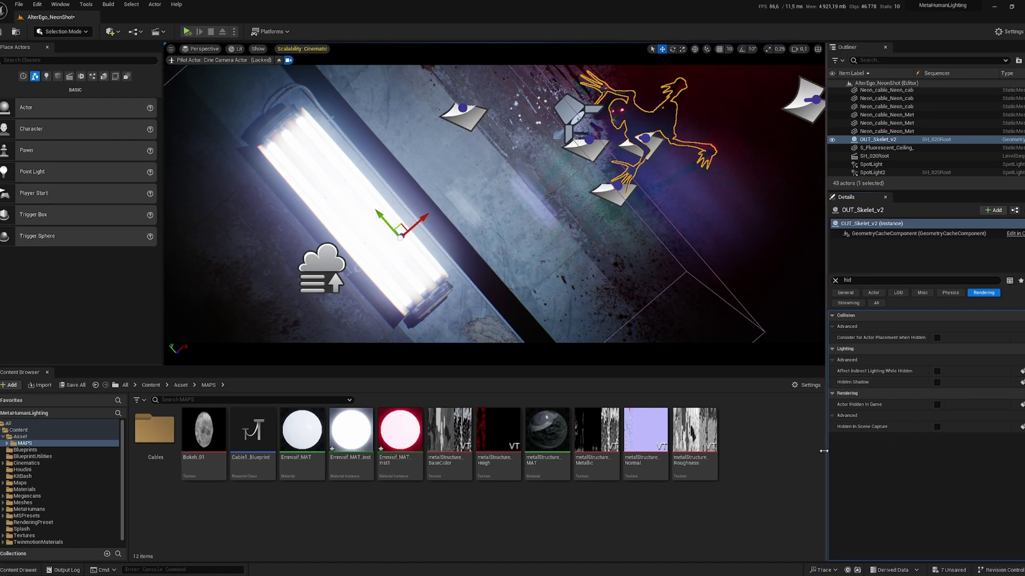
left_click(772, 239)
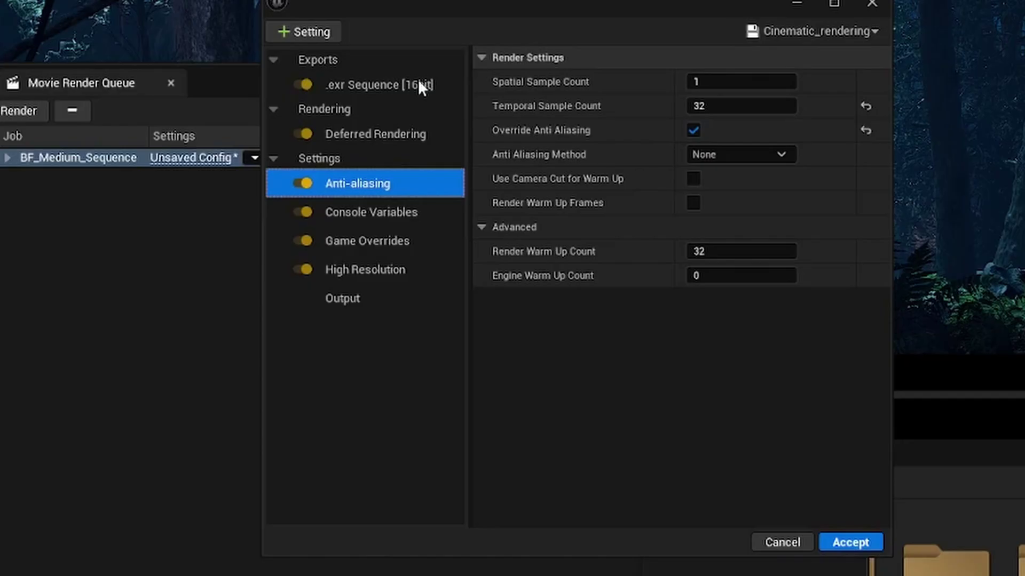
Review the .exr Sequence, Deferred Rendering, Anti-aliasing, Console Variables and Game Overrides settings
left_click(411, 83)
left_click(389, 131)
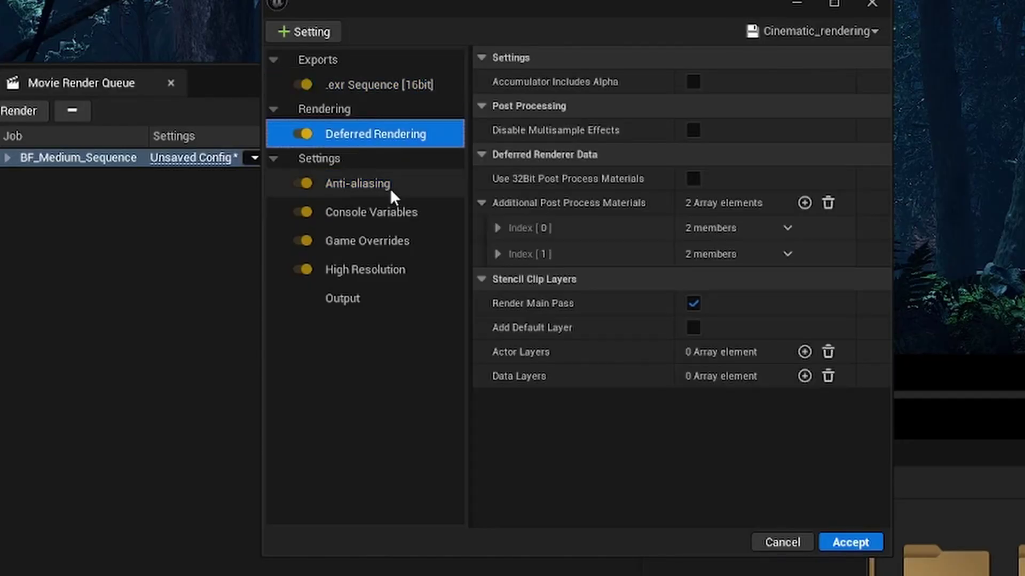
left_click(390, 187)
left_click(386, 211)
scroll(662, 211, "down", 5)
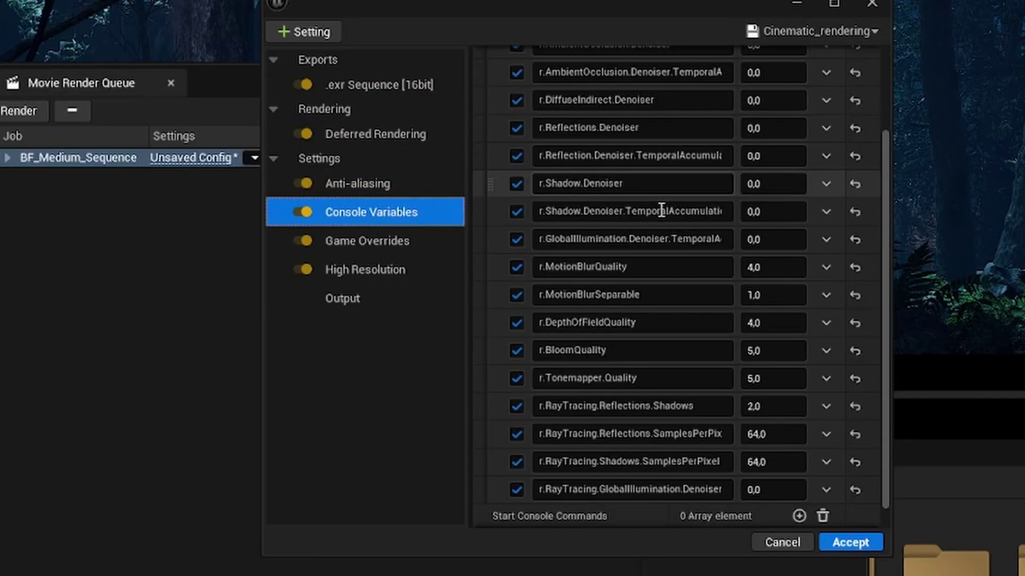
left_click(404, 243)
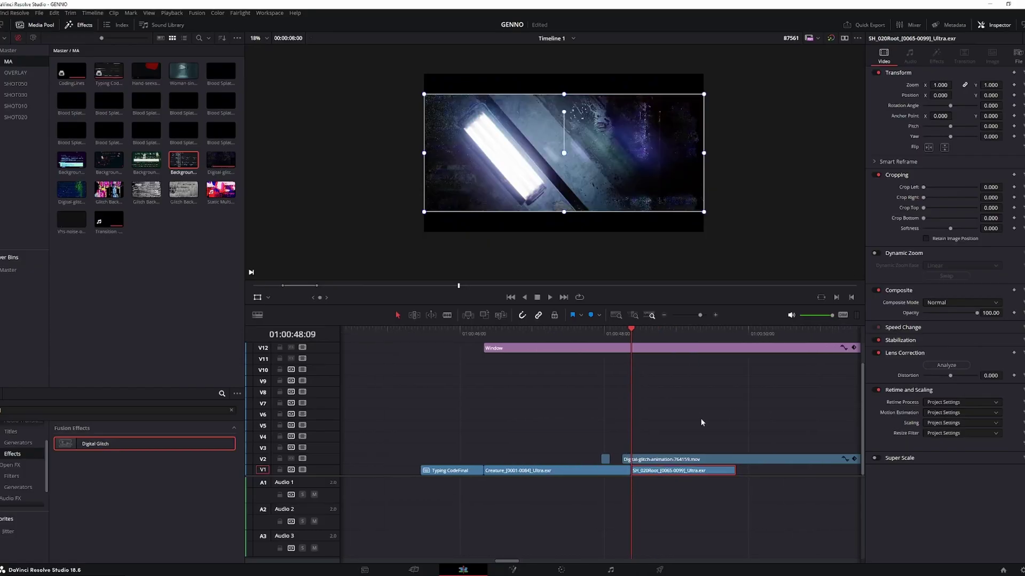
Place the Vhs-noise overlay clip on V4 and set its Composite Mode to Screen
left_click(218, 219)
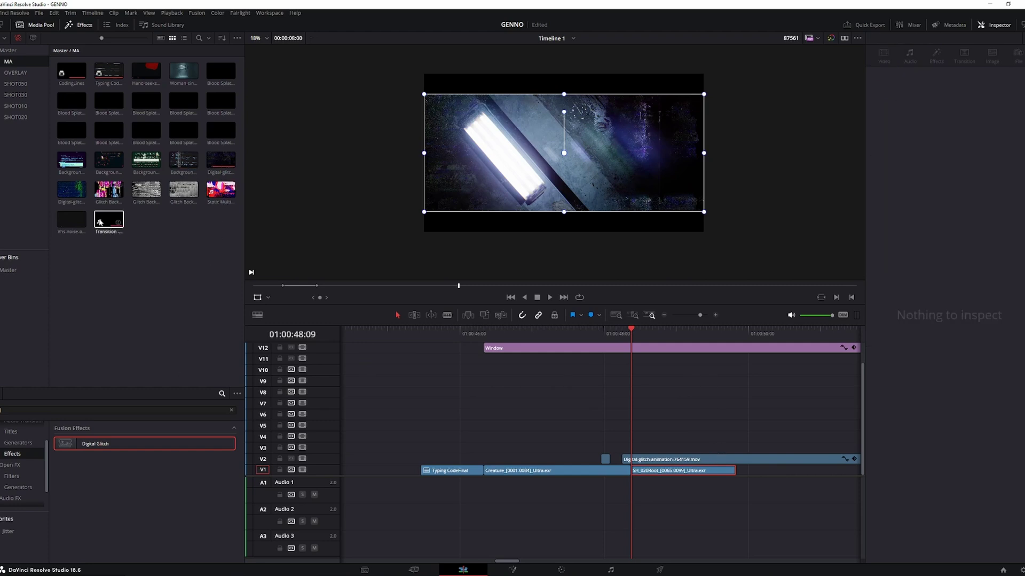
left_click_drag(100, 222, 531, 437)
left_click(958, 305)
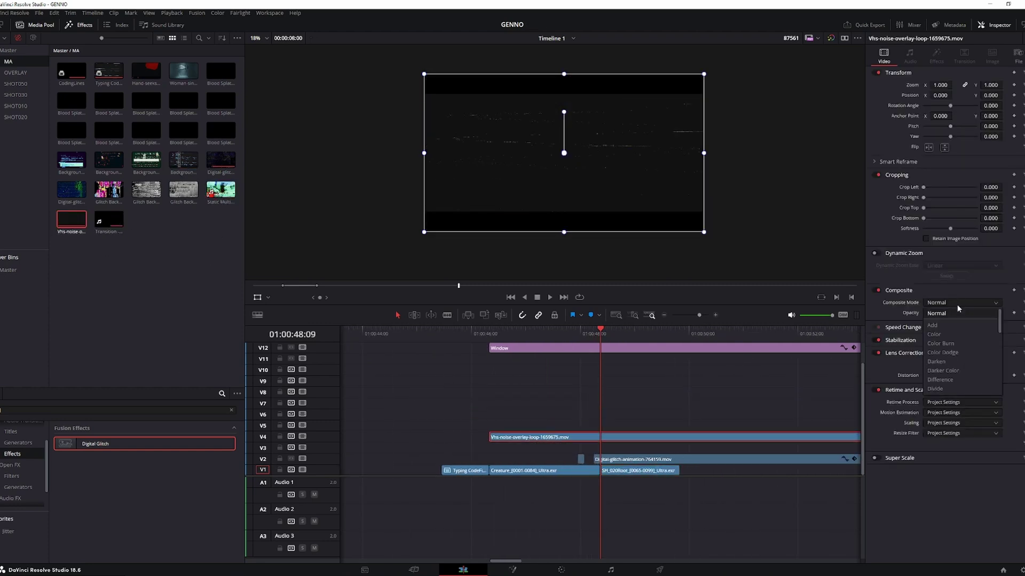
left_click(948, 354)
left_click(550, 340)
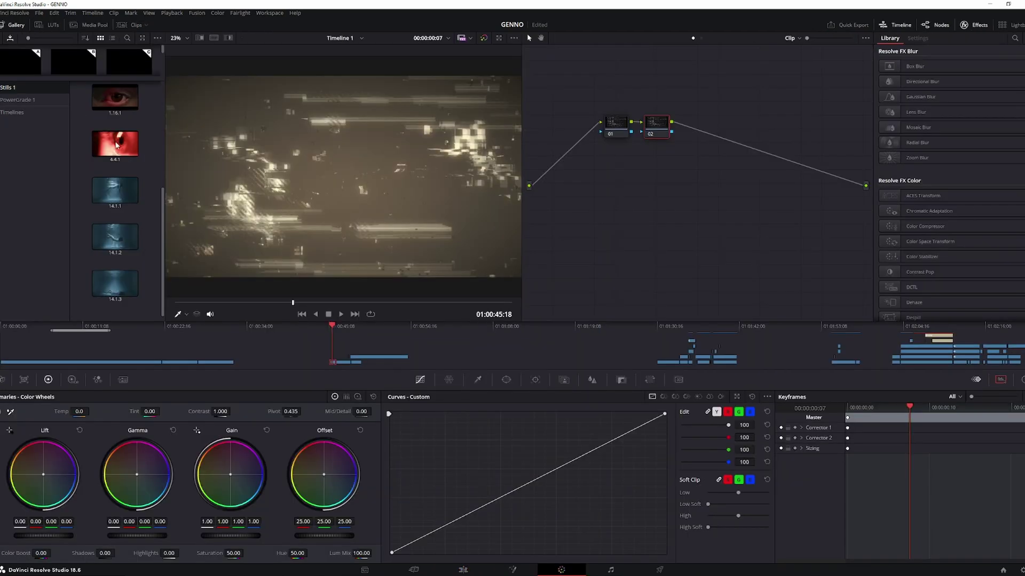
left_click(116, 144)
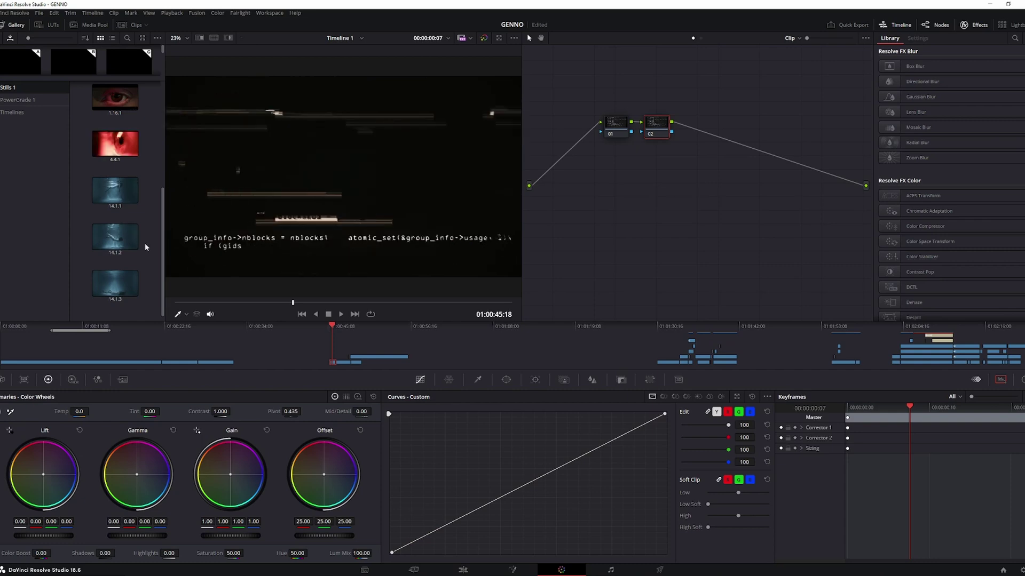
Apply the grade from gallery still 1.18.1 to the ceiling shot
scroll(147, 248, "up", 2)
scroll(150, 251, "down", 2)
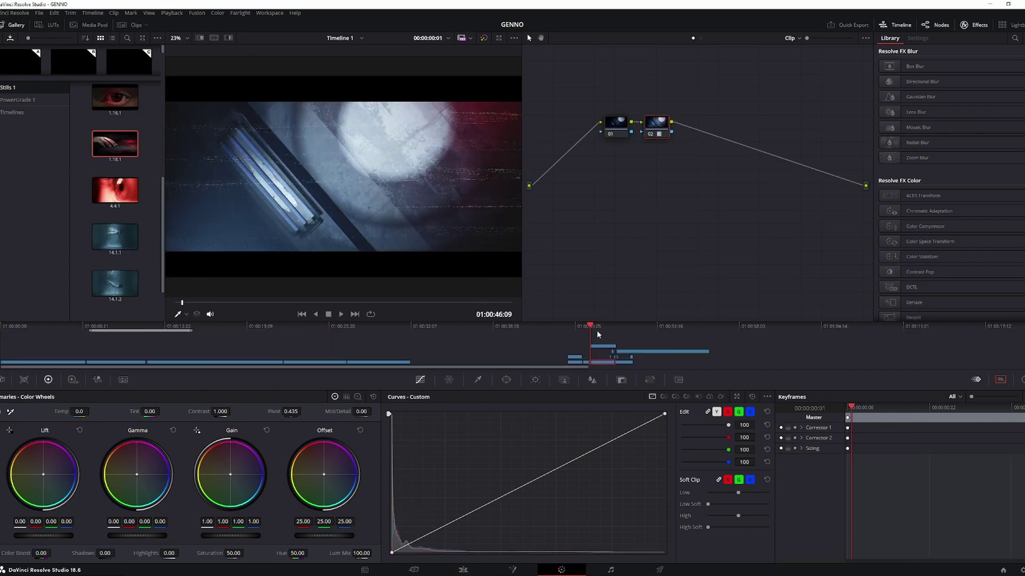
right_click(128, 148)
left_click(150, 166)
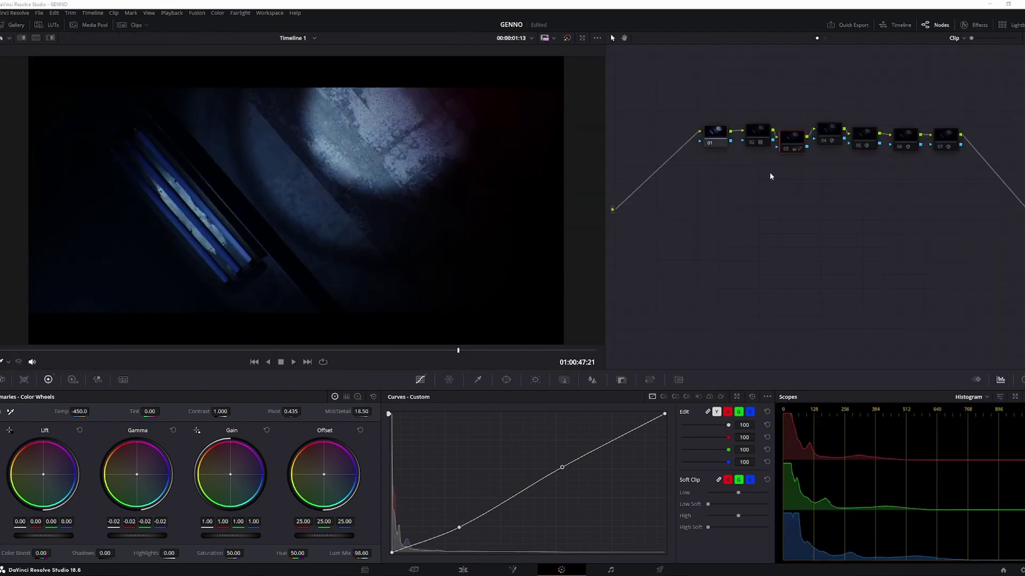
Enable the disabled correction nodes 02, 05 and 07 with Ctrl+D
left_click(758, 139)
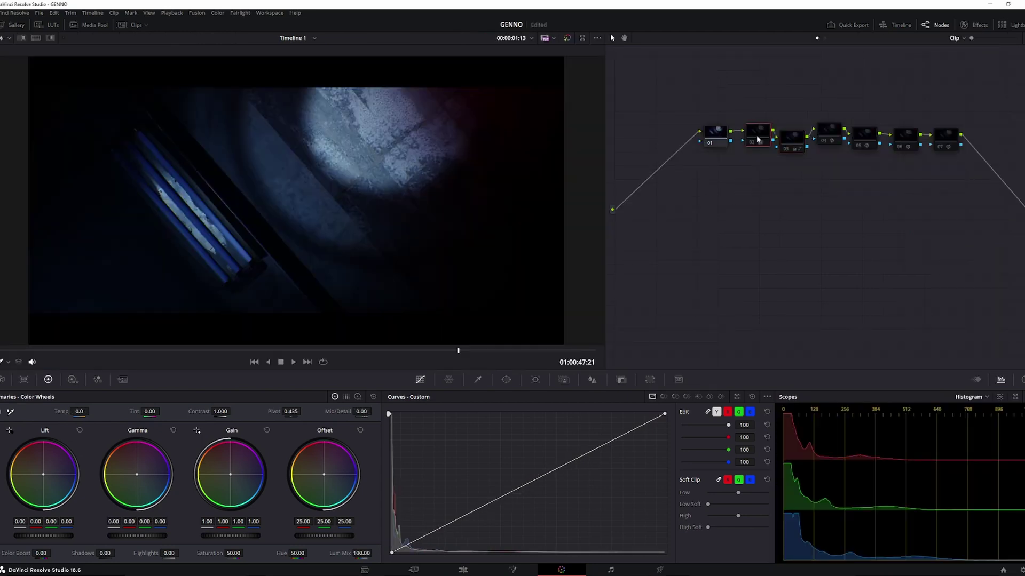
key("ctrl+d")
left_click(800, 147)
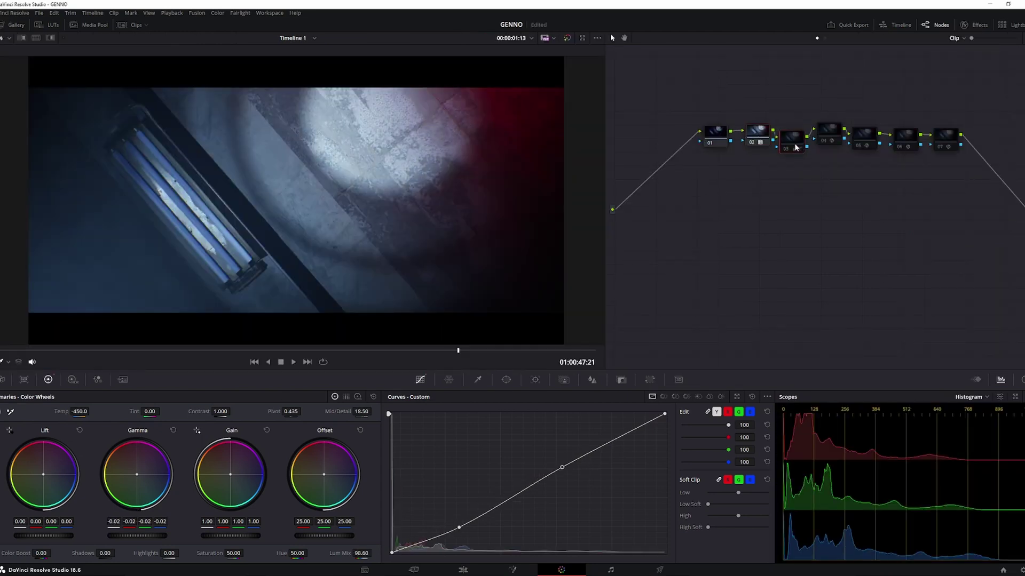
left_click(837, 130)
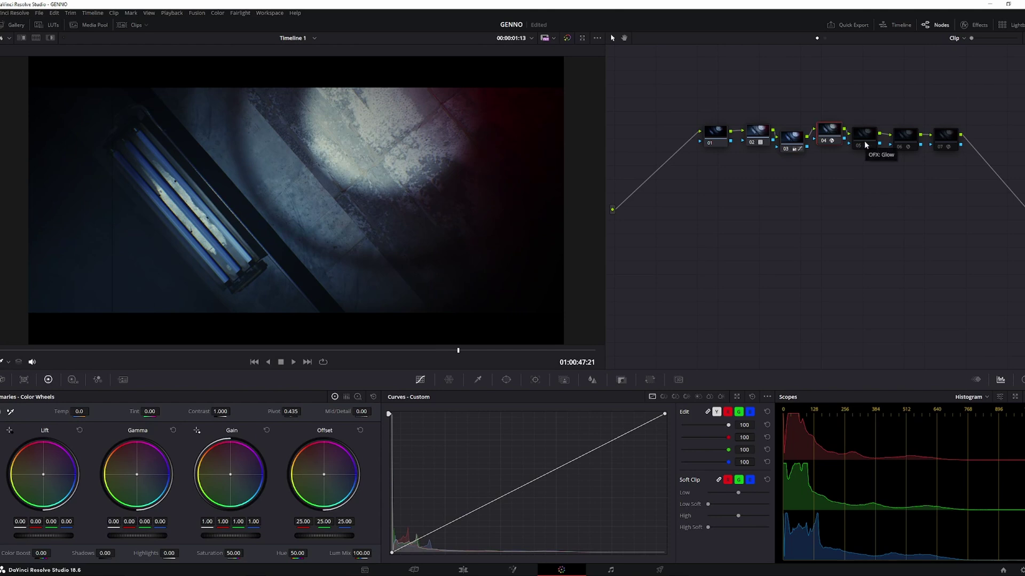
key("ctrl+d")
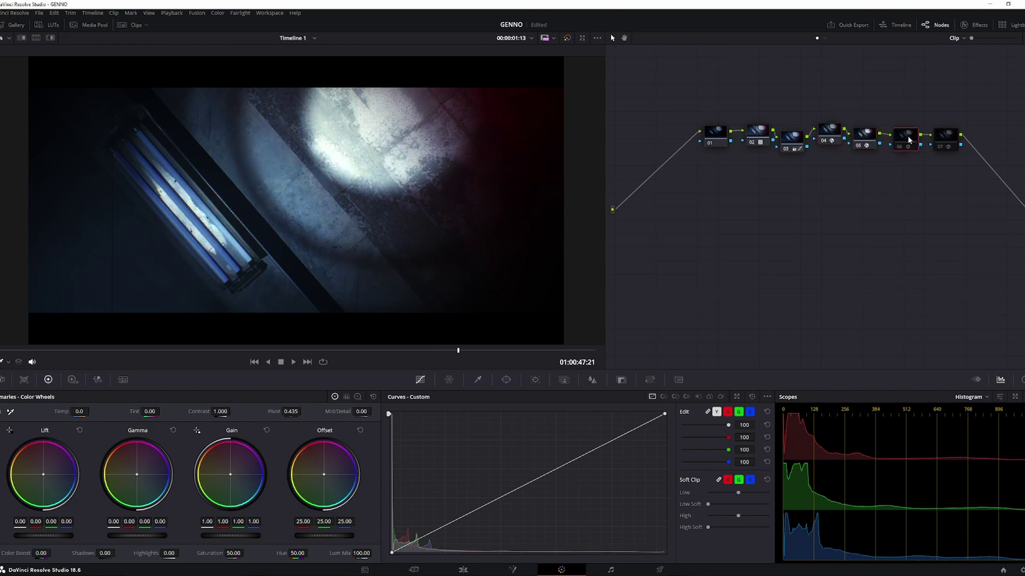
left_click(940, 133)
key("ctrl+d")
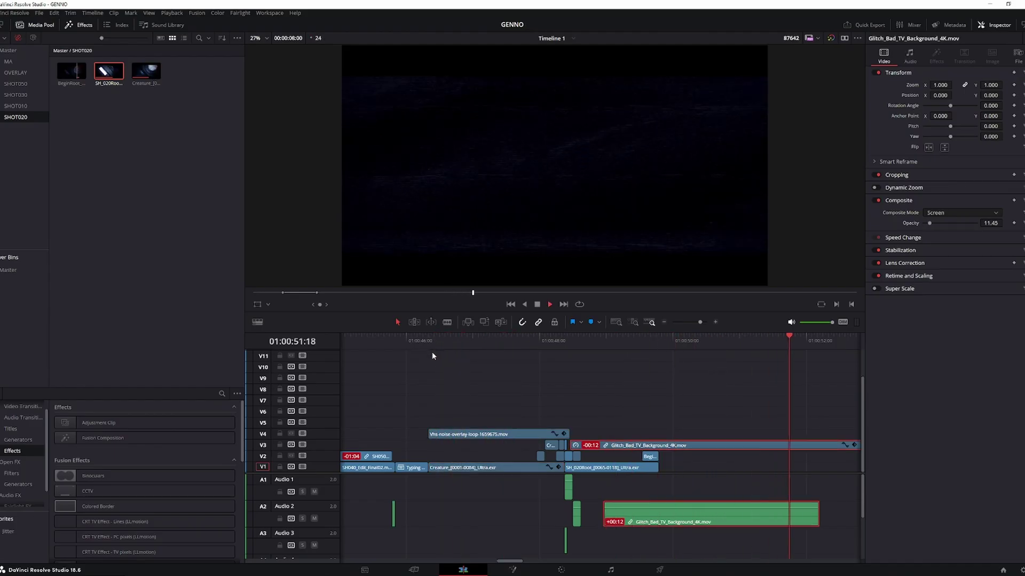
Preview Glitch_Transition_18.mov from the OVERLAY bin and place it on V2 after the ceiling shot
left_click(542, 341)
left_click(539, 340)
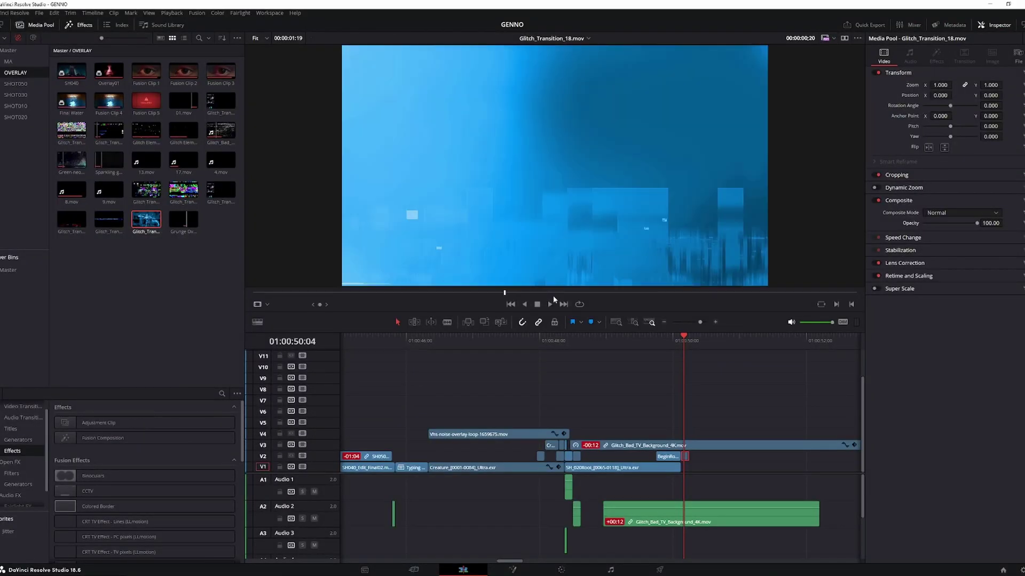
left_click(490, 293)
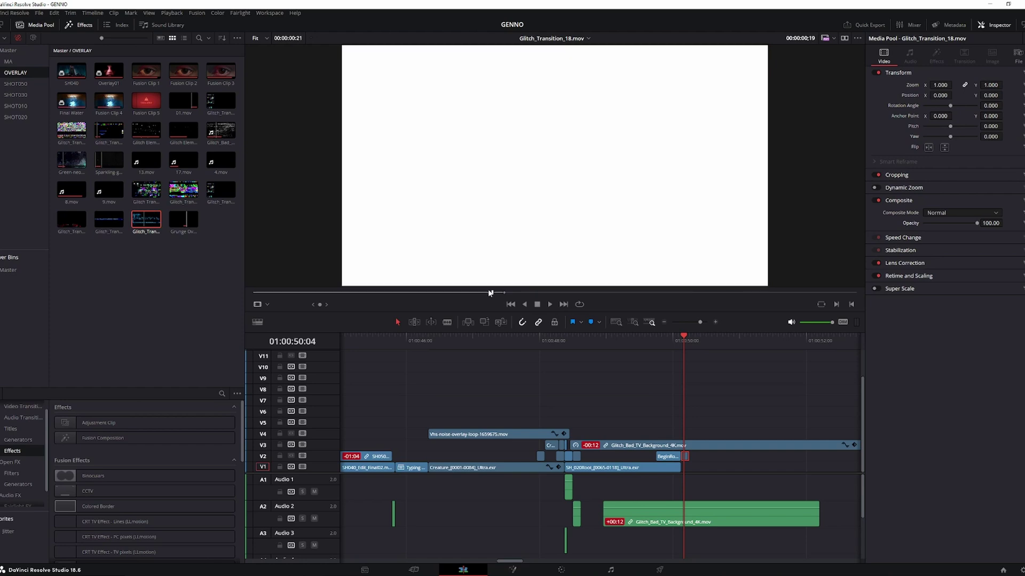
right_click(705, 464)
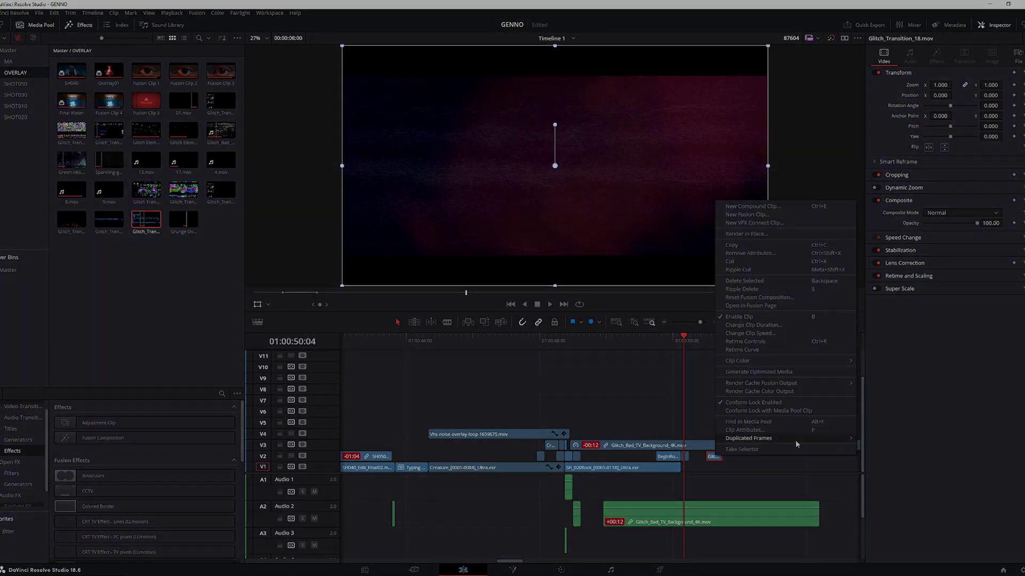